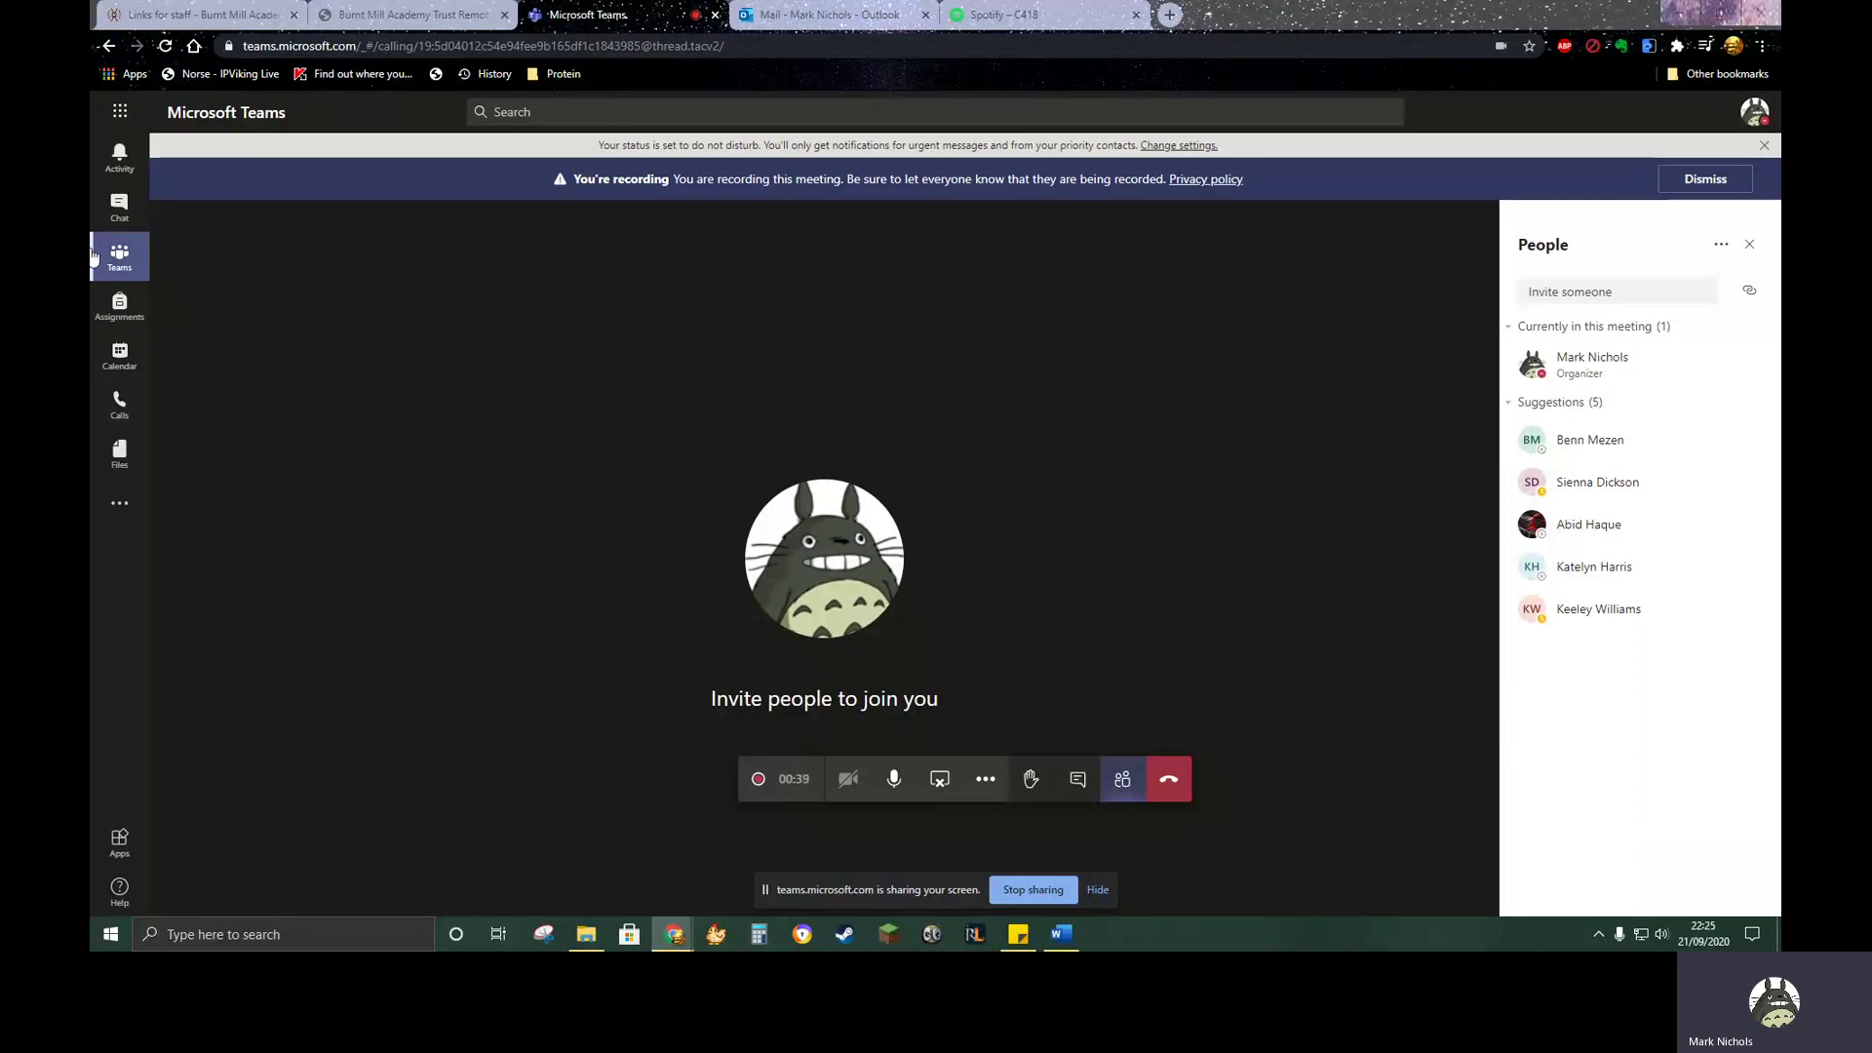
# Step: Open the BMA 11B_En4 team and view its grades for the set assignments
pyautogui.click(128, 261)
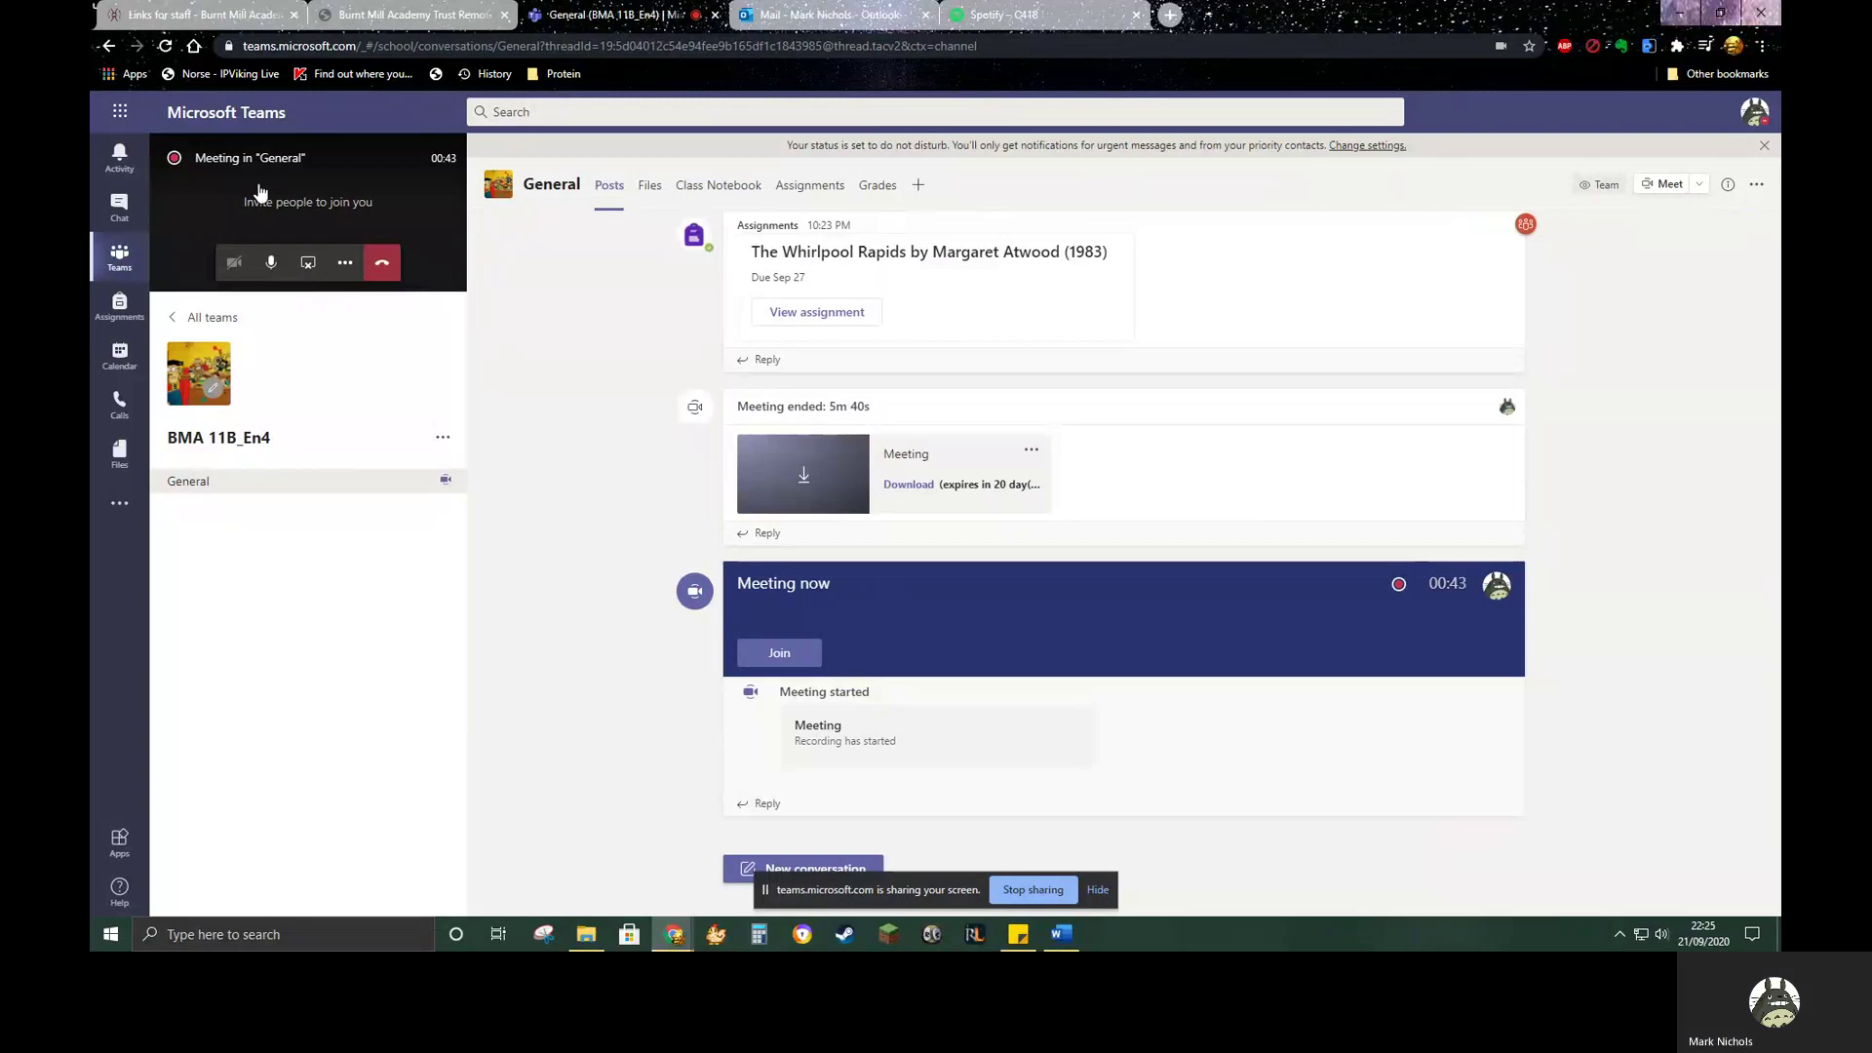
pyautogui.click(113, 273)
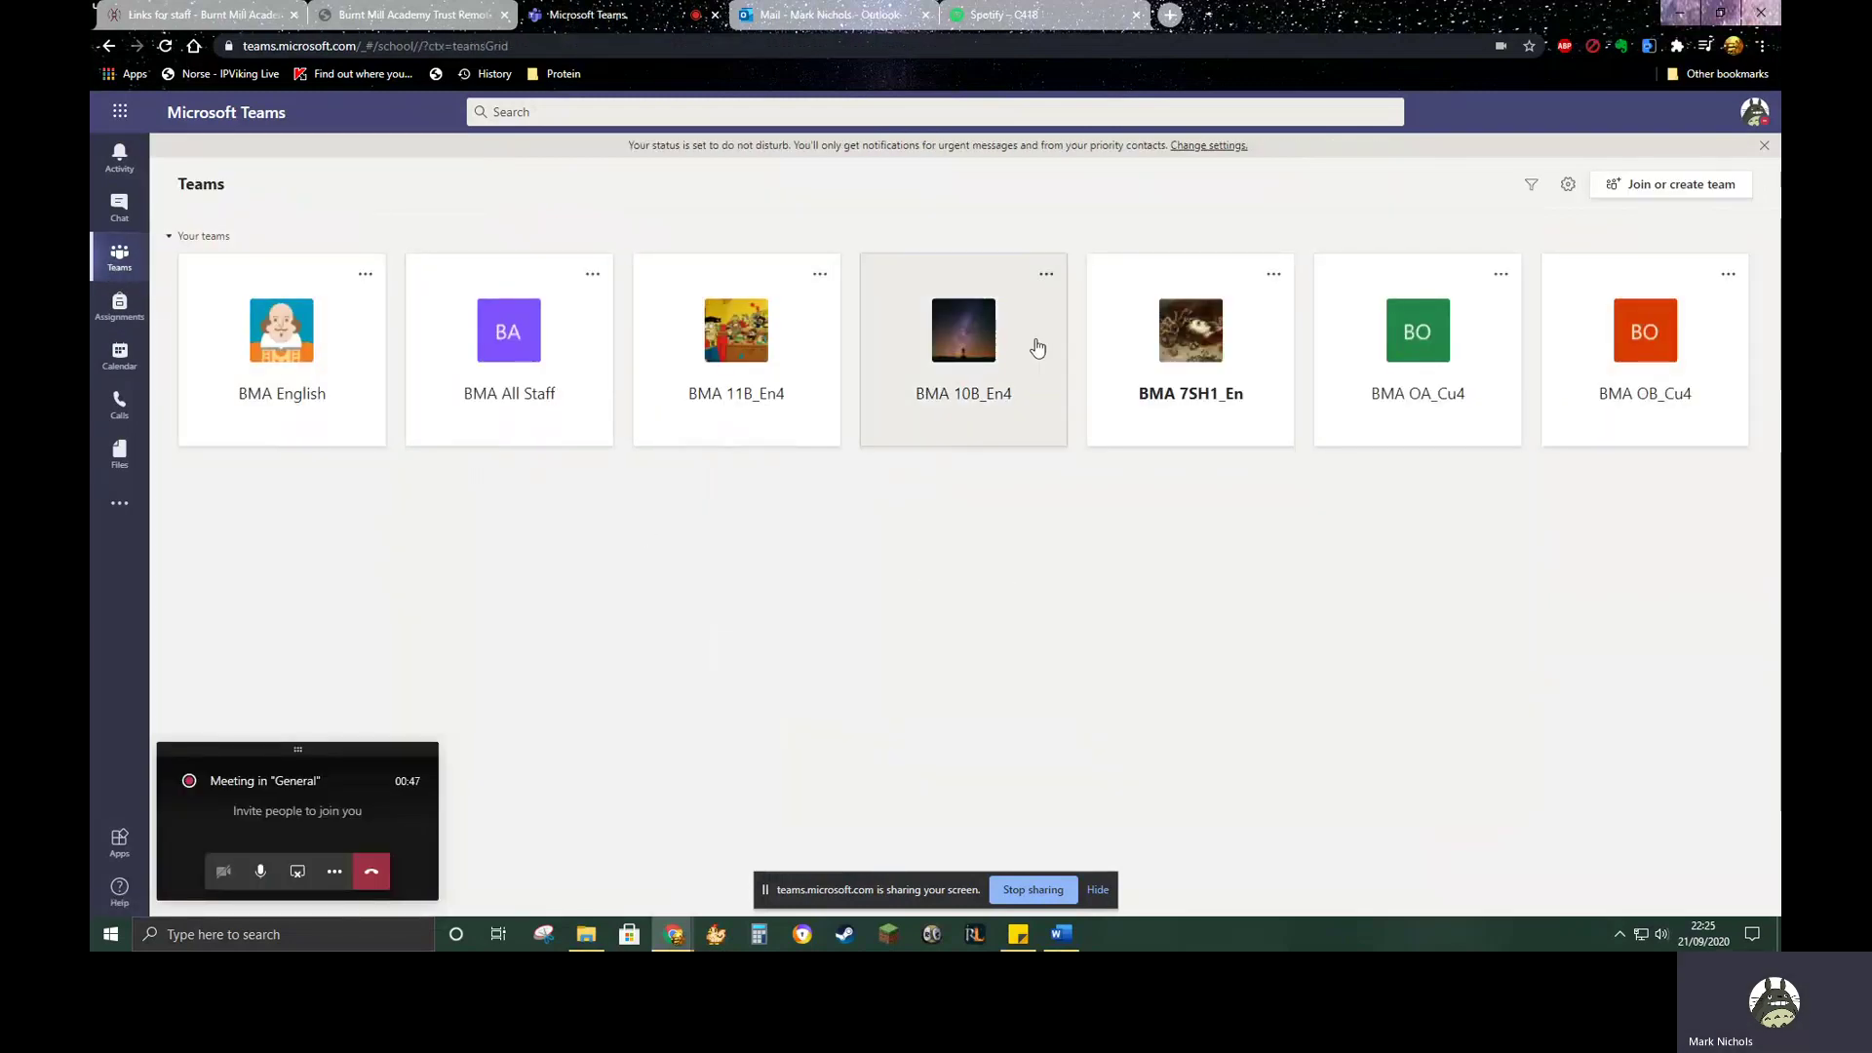
pyautogui.click(767, 376)
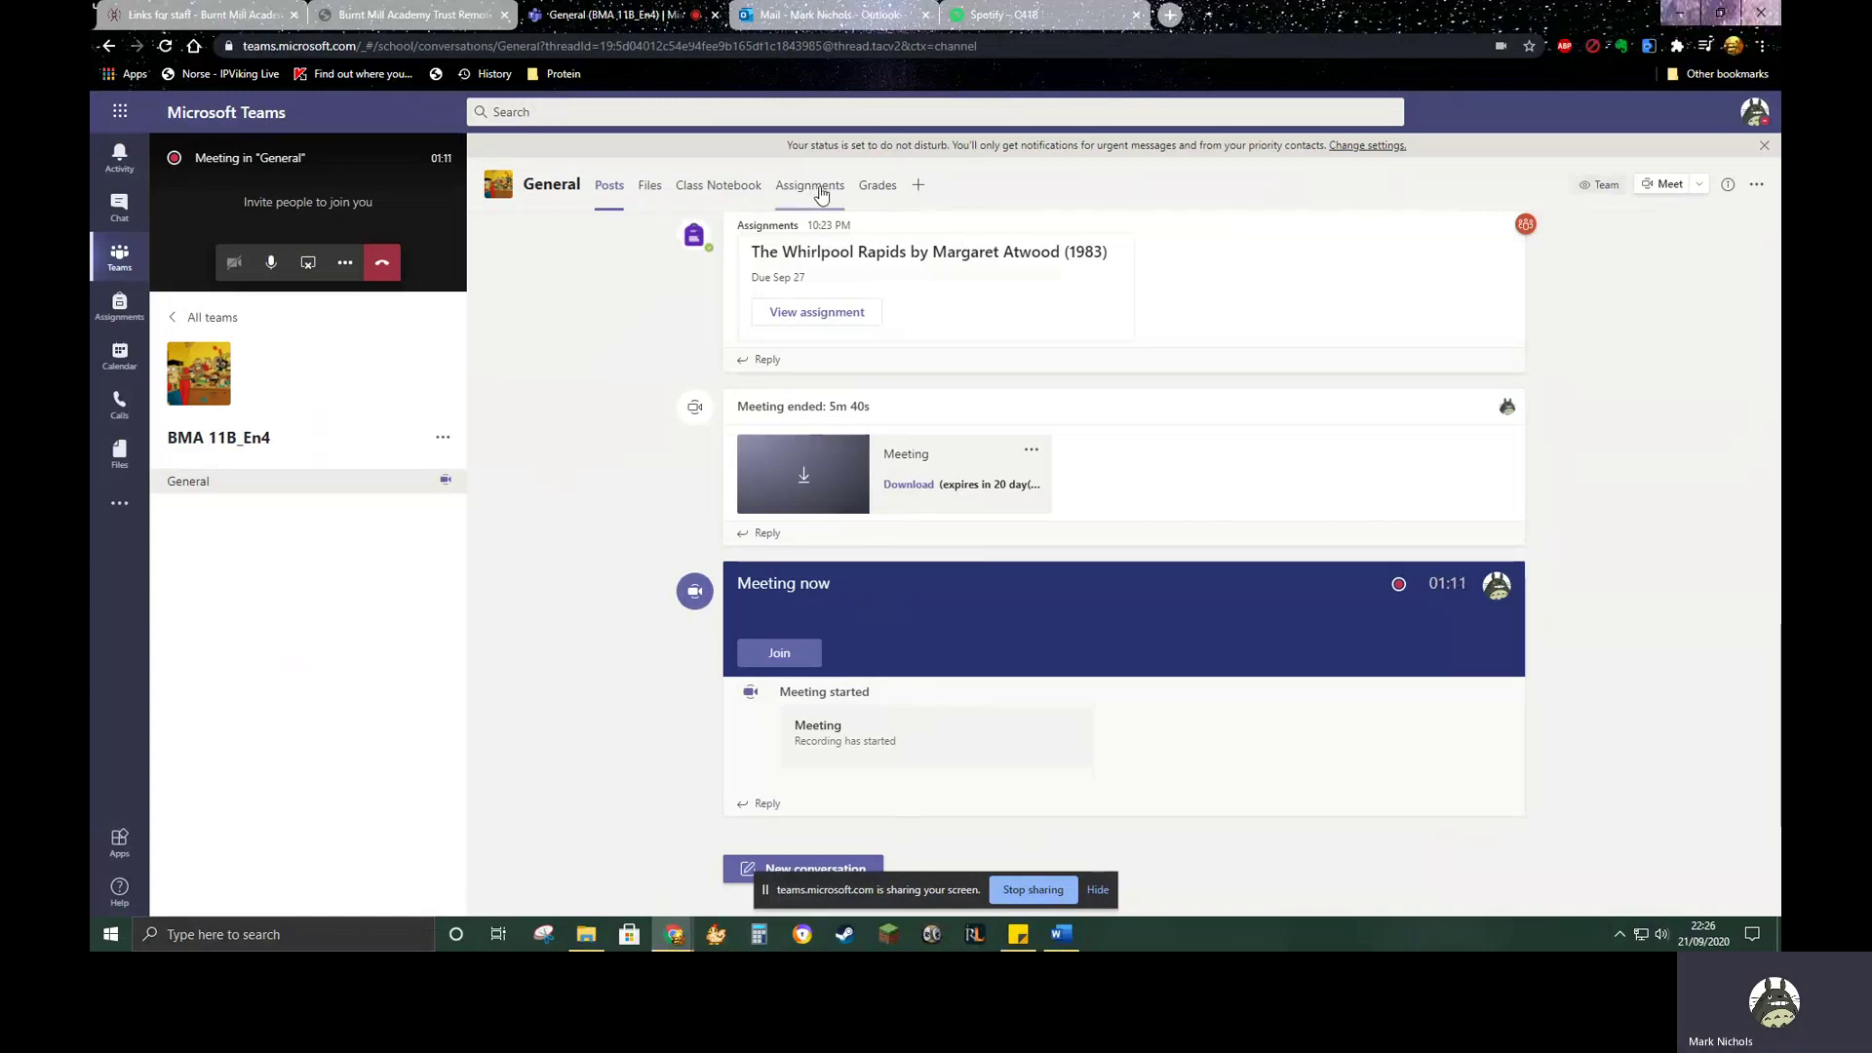
pyautogui.click(875, 196)
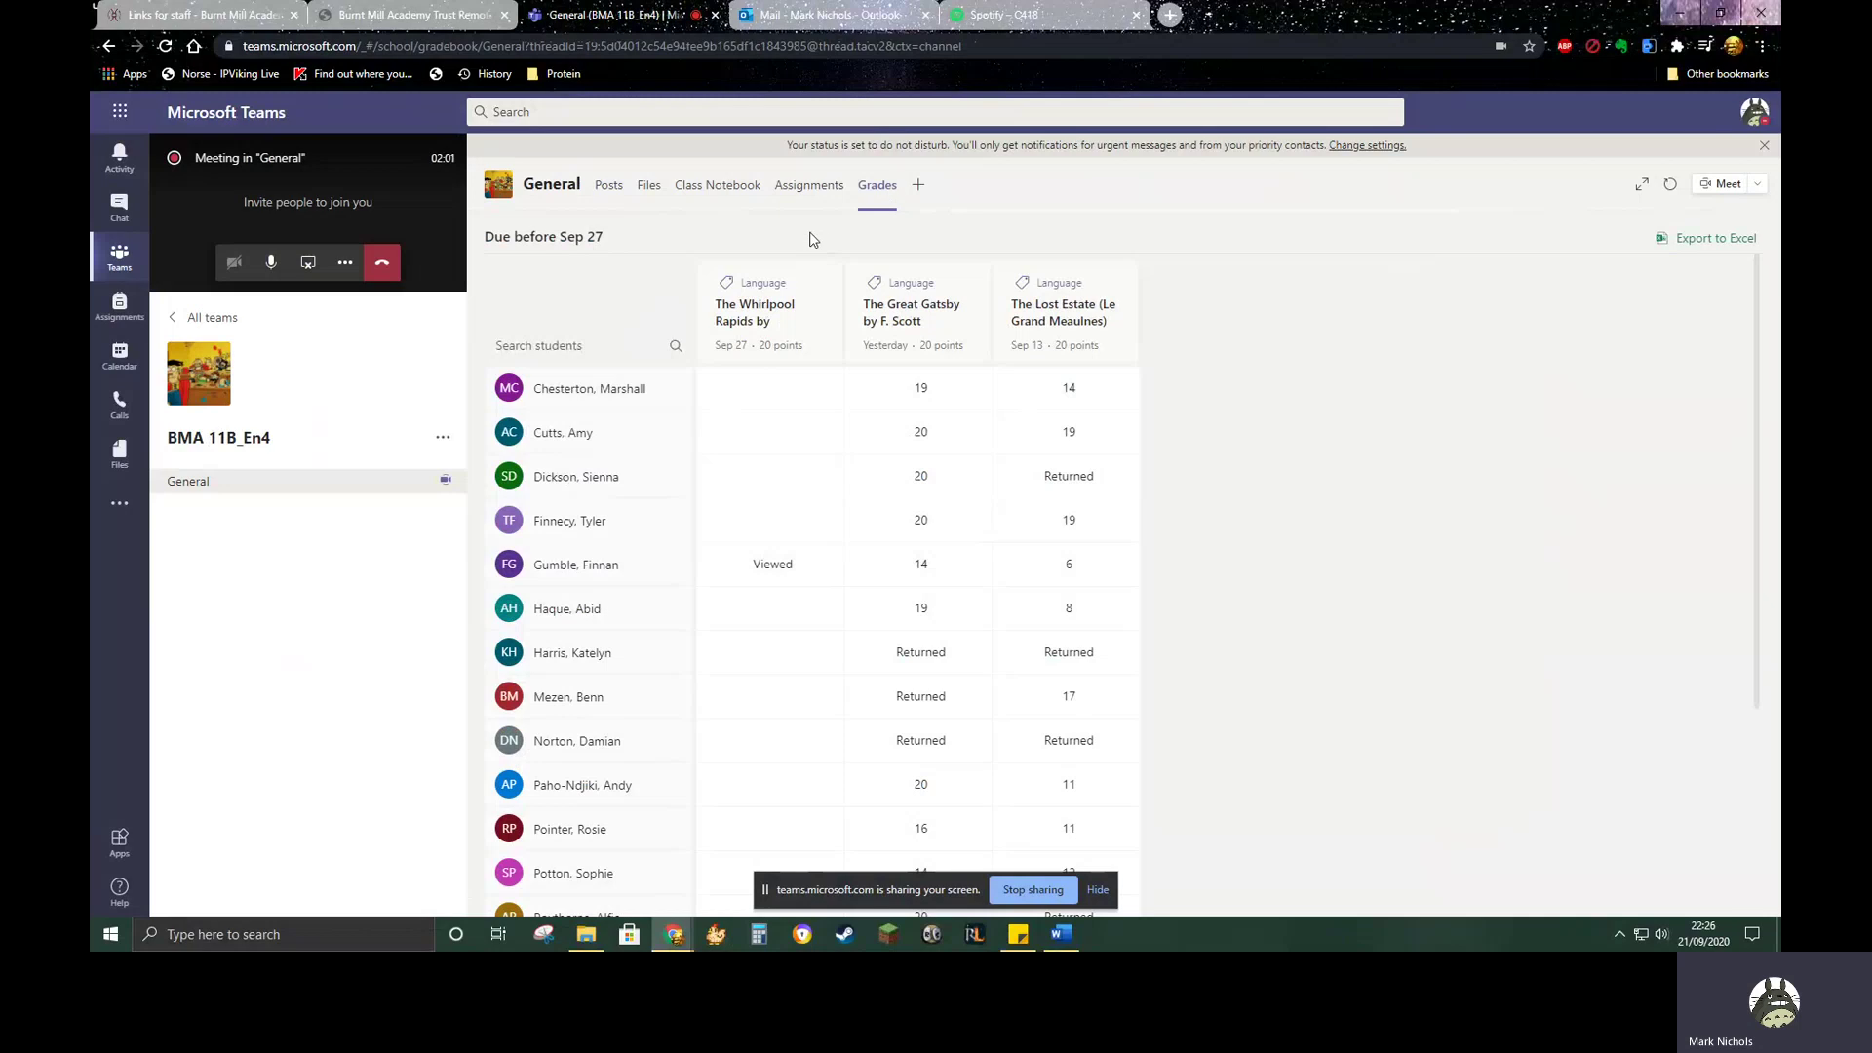
# Step: Delete the assigned "The Whirlpool Rapids by Margaret Atwood (1983)" assignment and check the class grades again
pyautogui.click(797, 189)
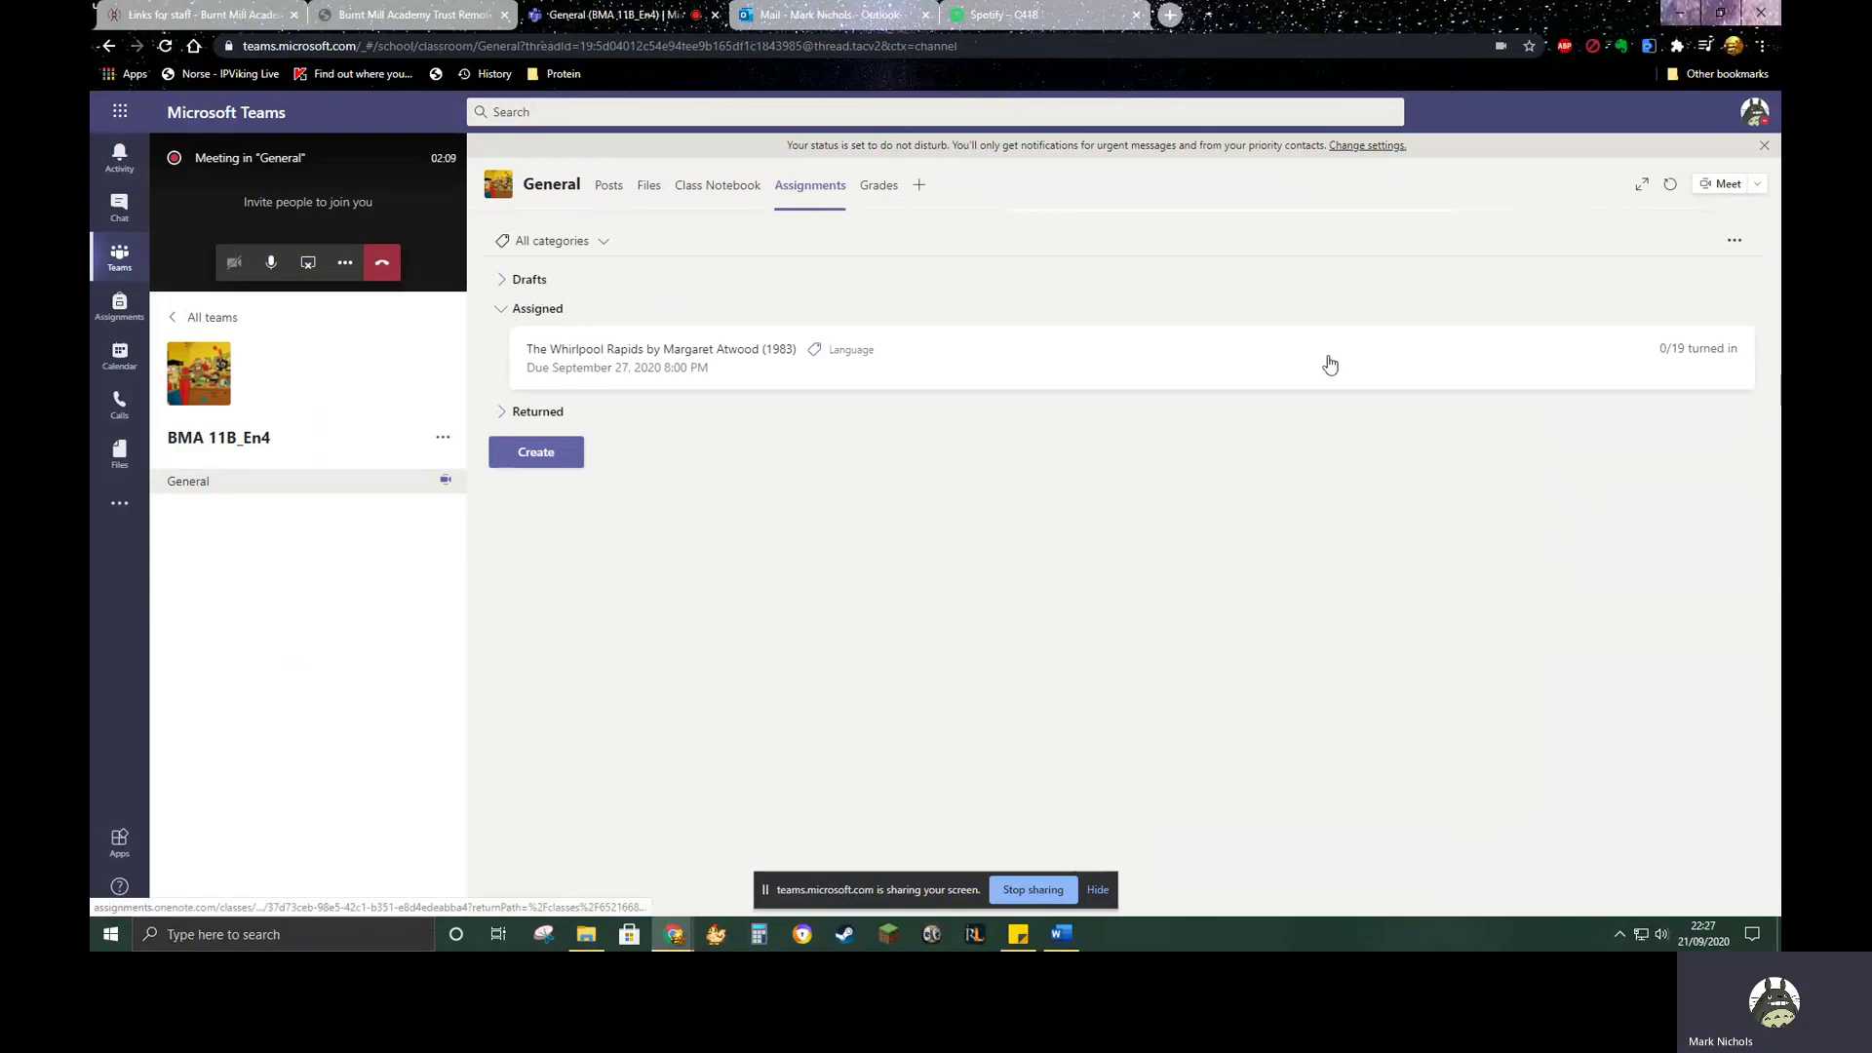
pyautogui.click(661, 363)
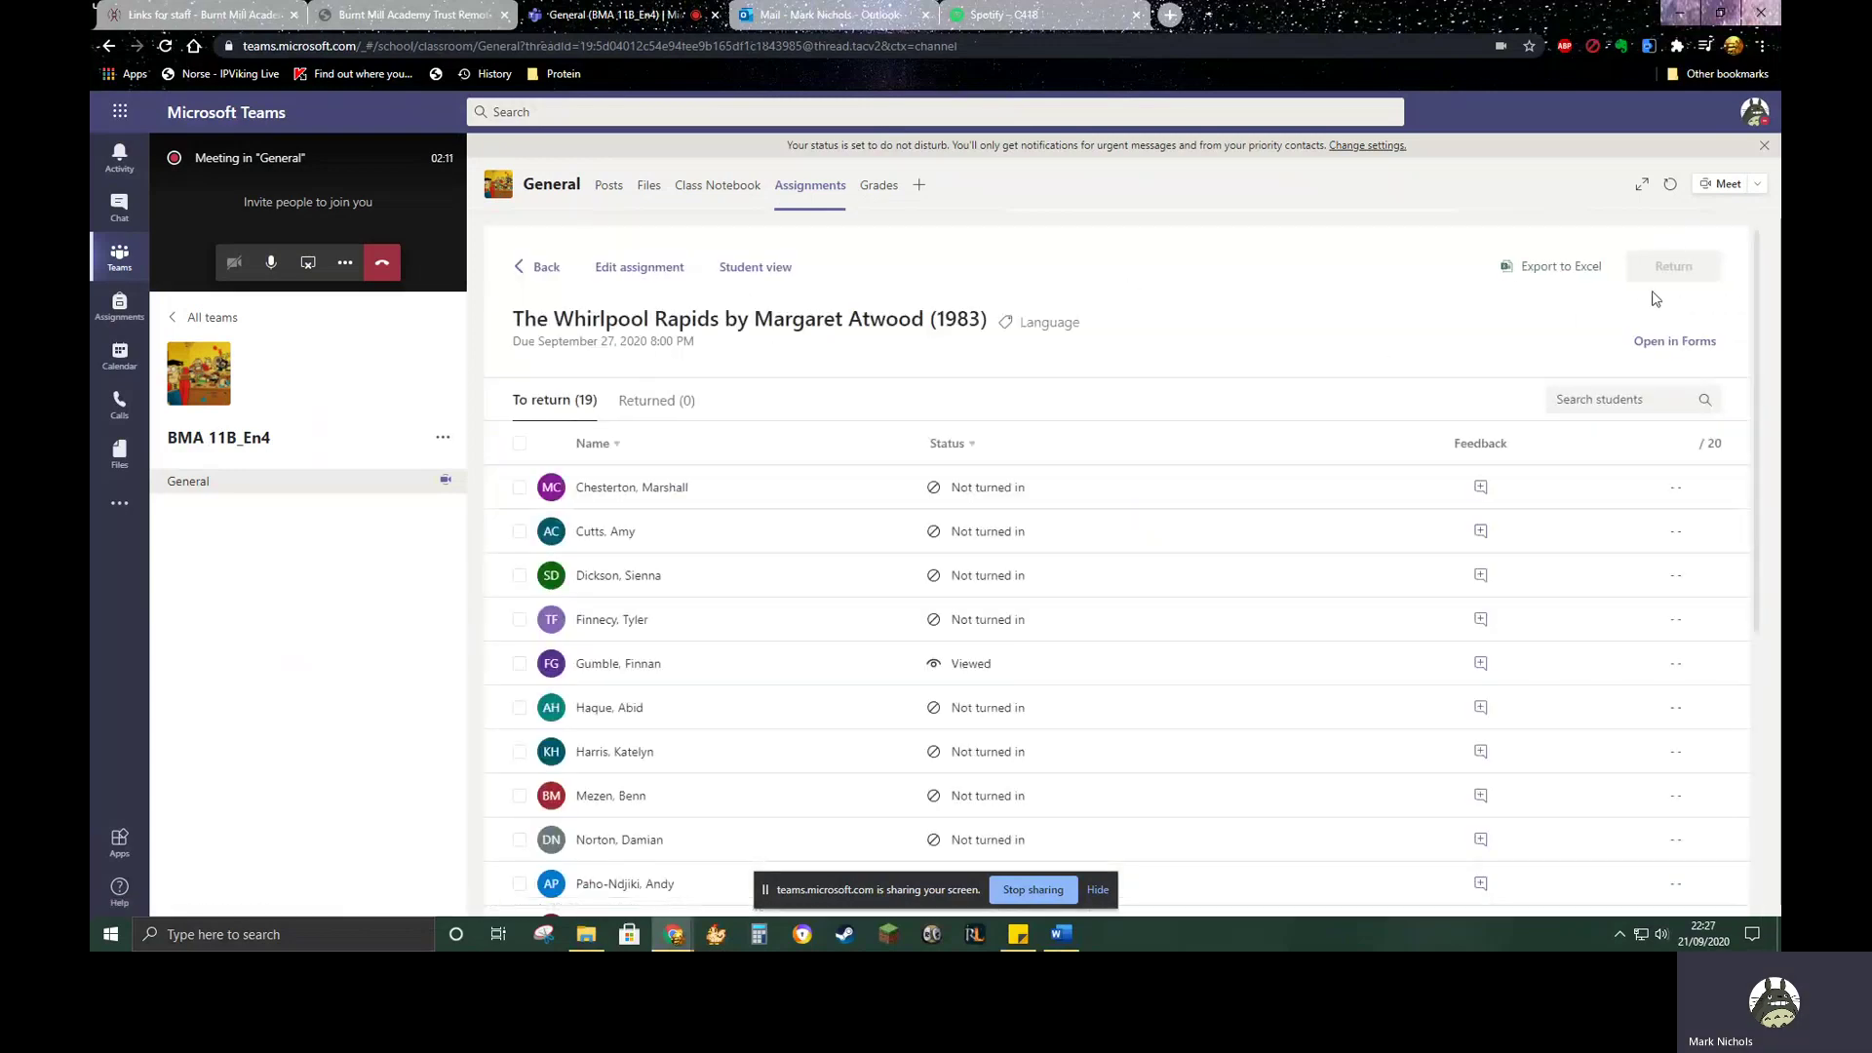
pyautogui.click(652, 269)
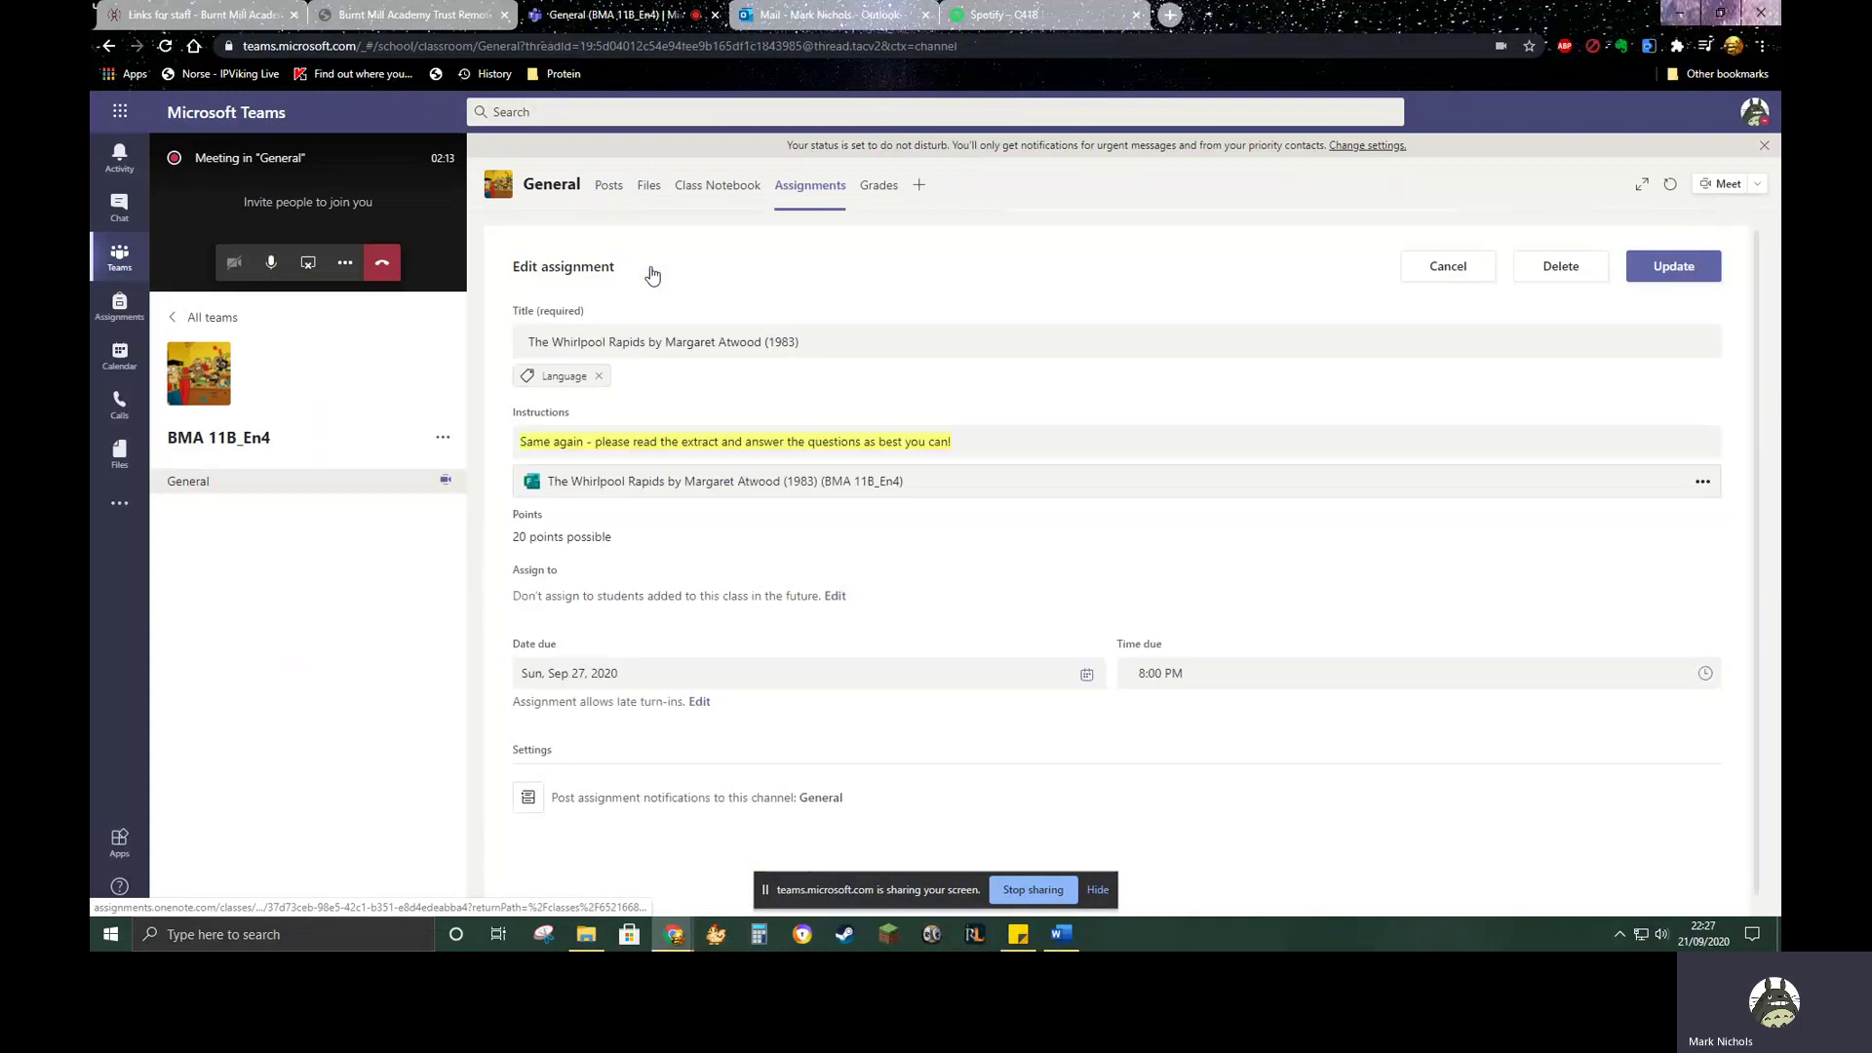
pyautogui.click(1572, 271)
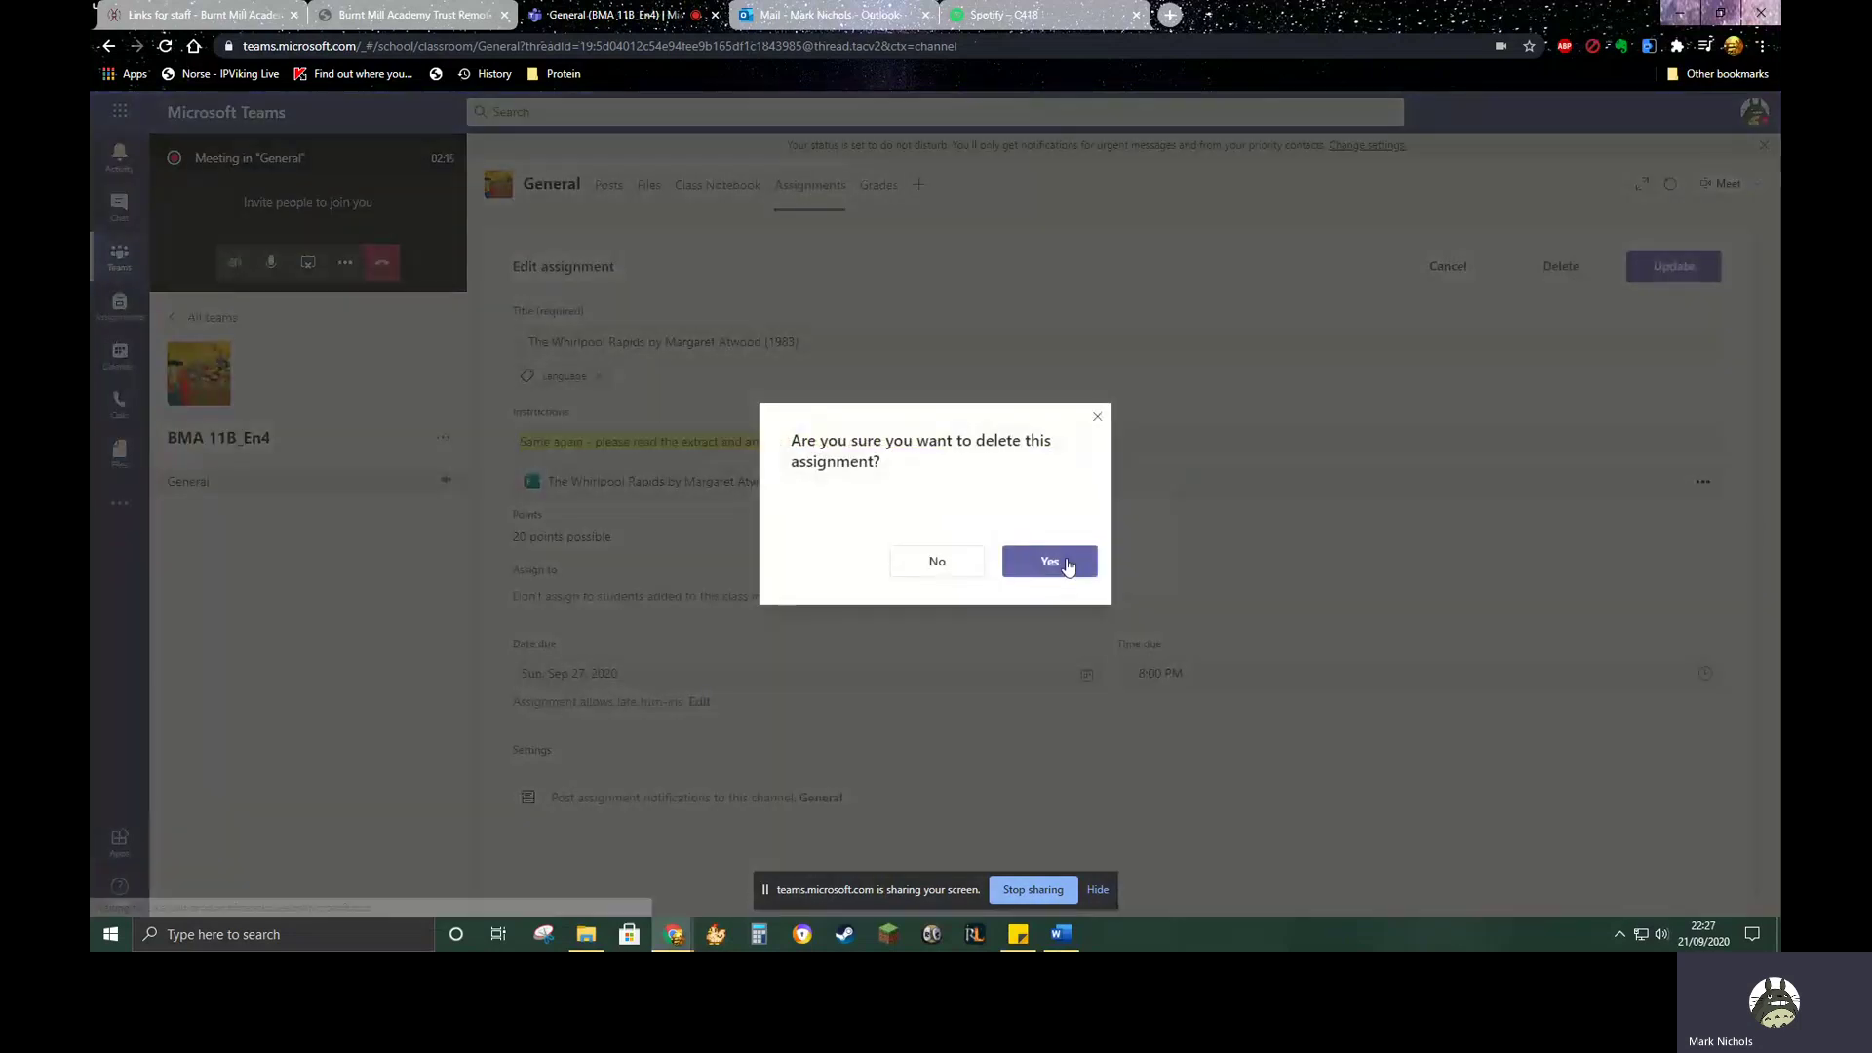
pyautogui.click(1042, 564)
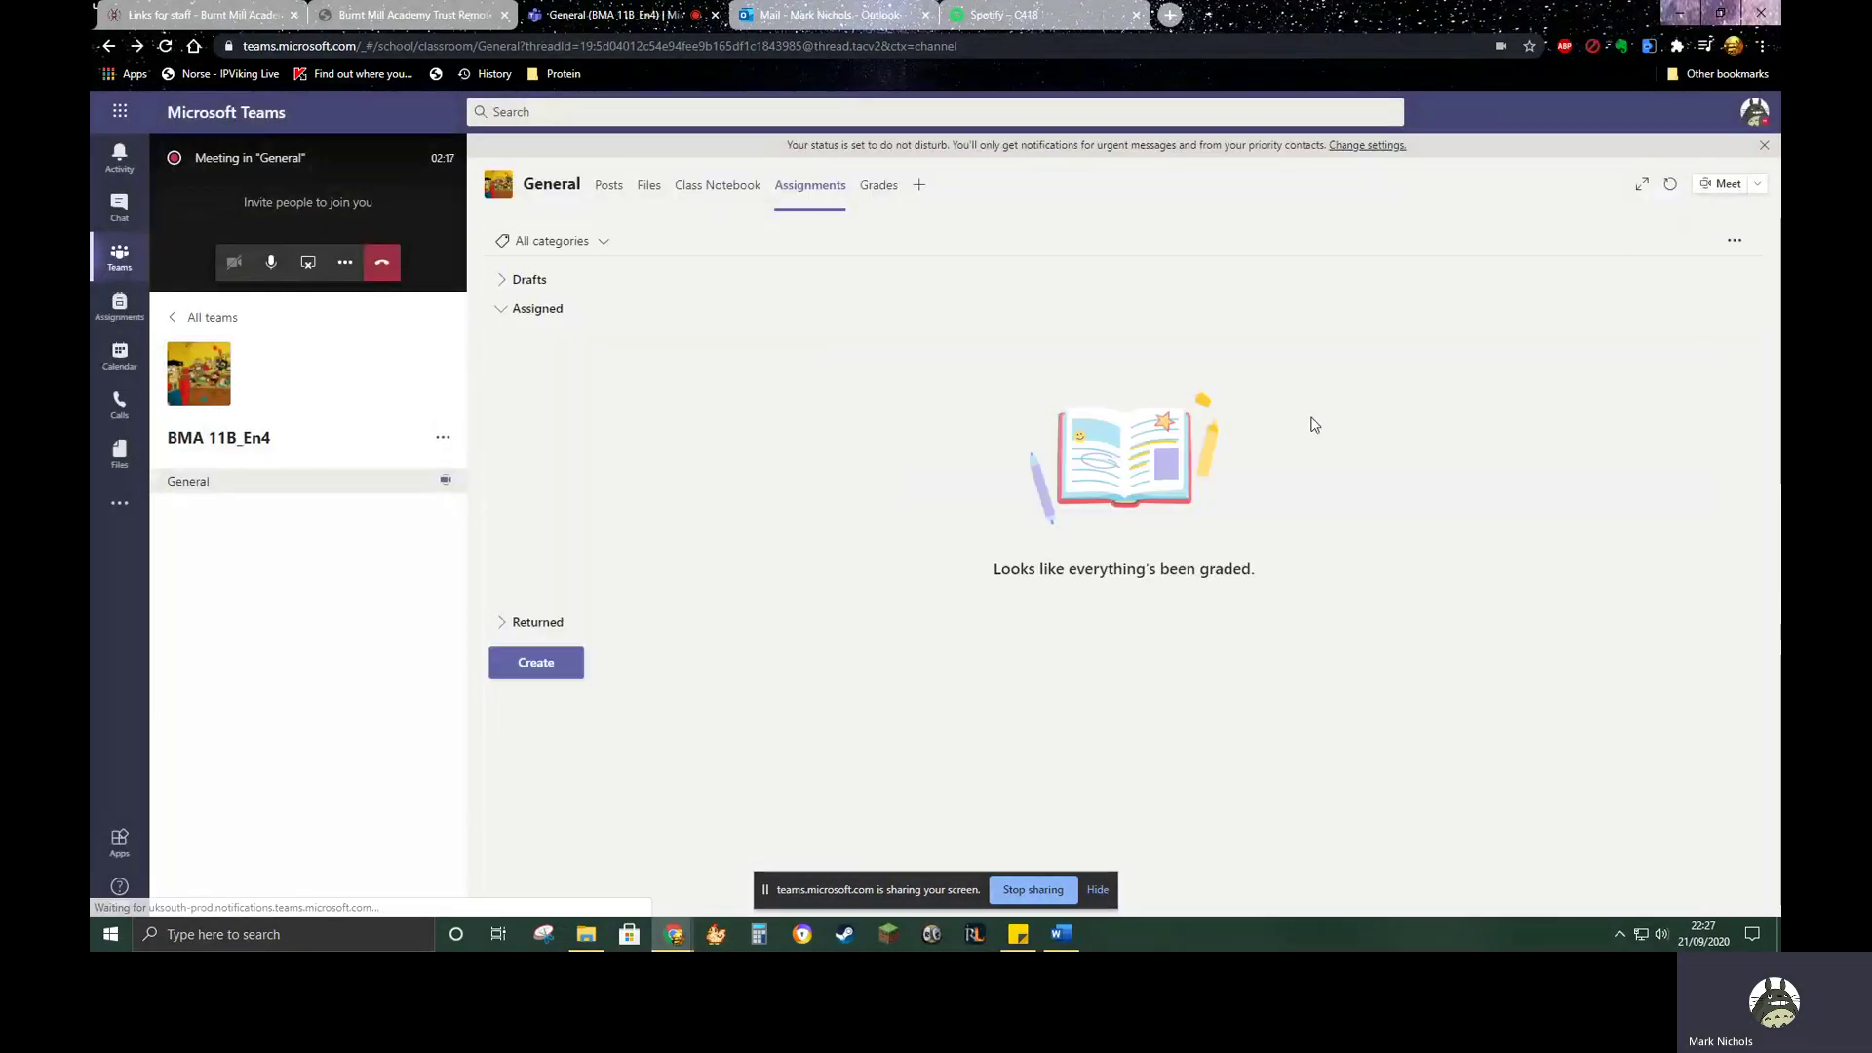
pyautogui.click(886, 189)
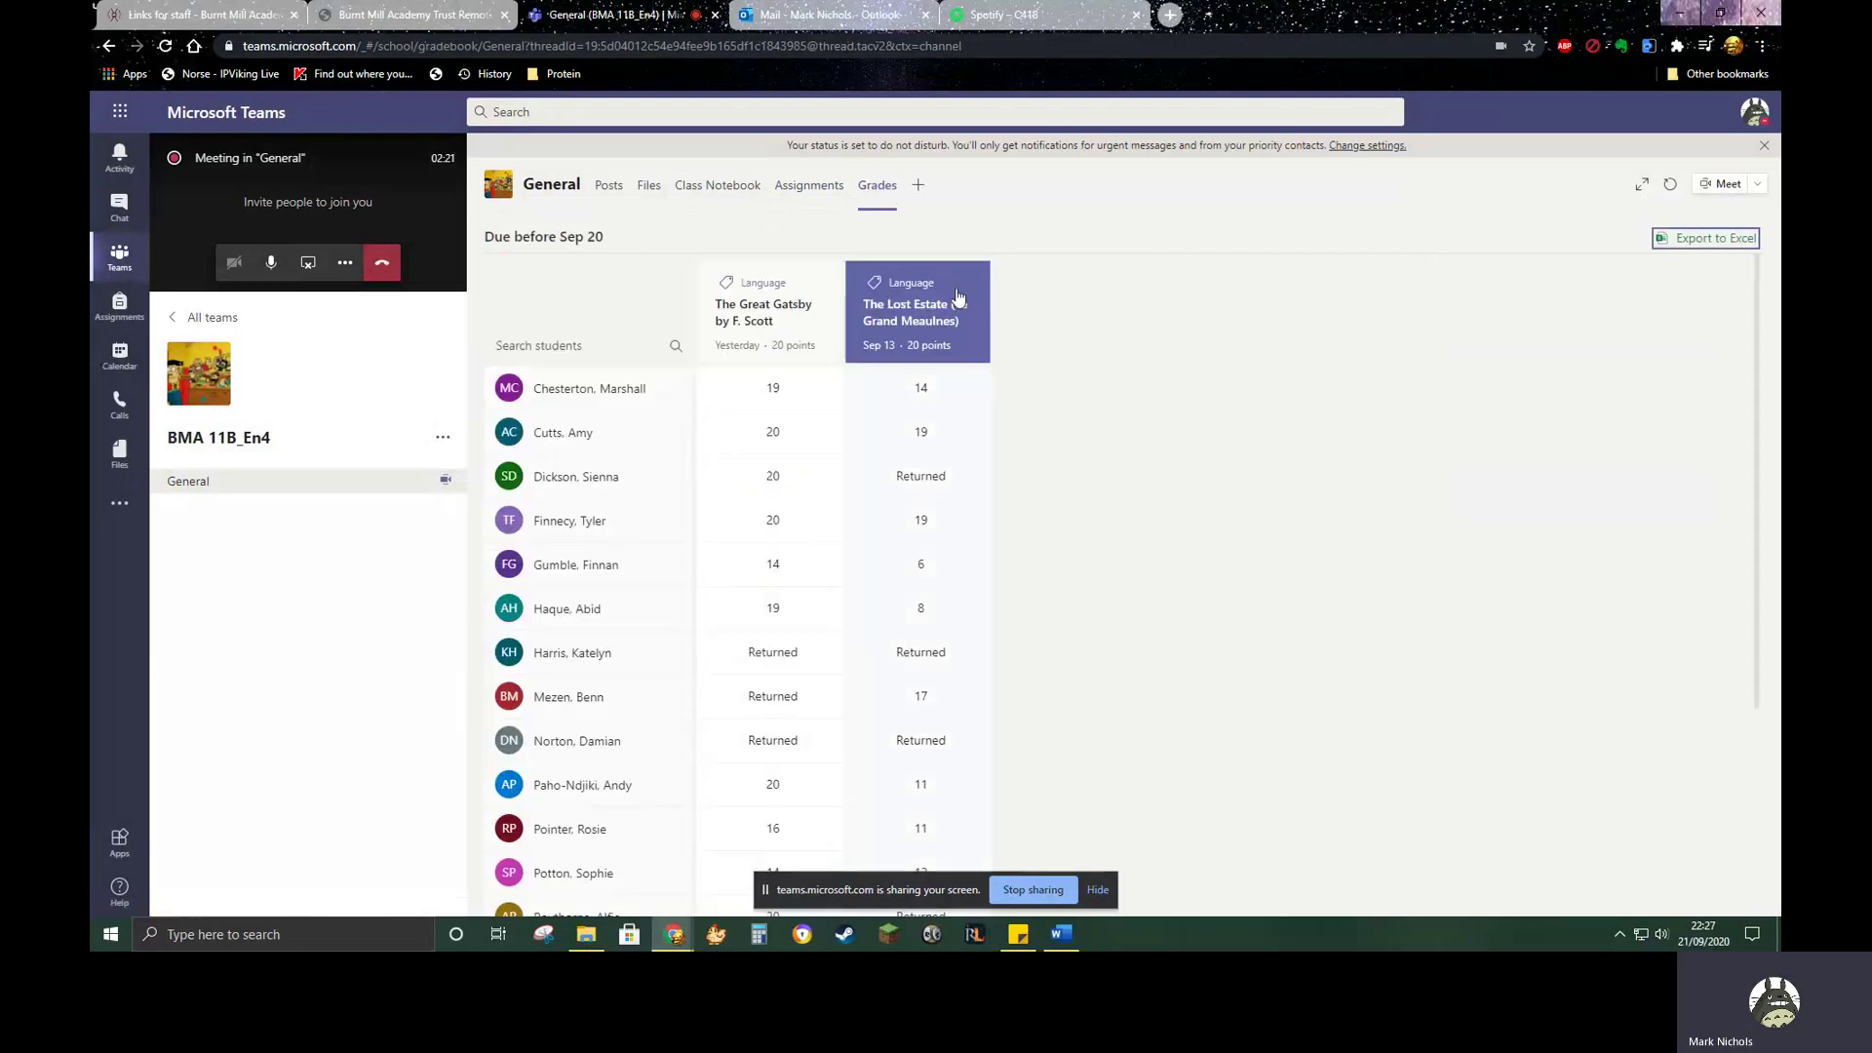
# Step: Create a new quiz assignment from the existing form "The Whirlpool Rapids by Margaret Atwood (1983)"
pyautogui.click(813, 193)
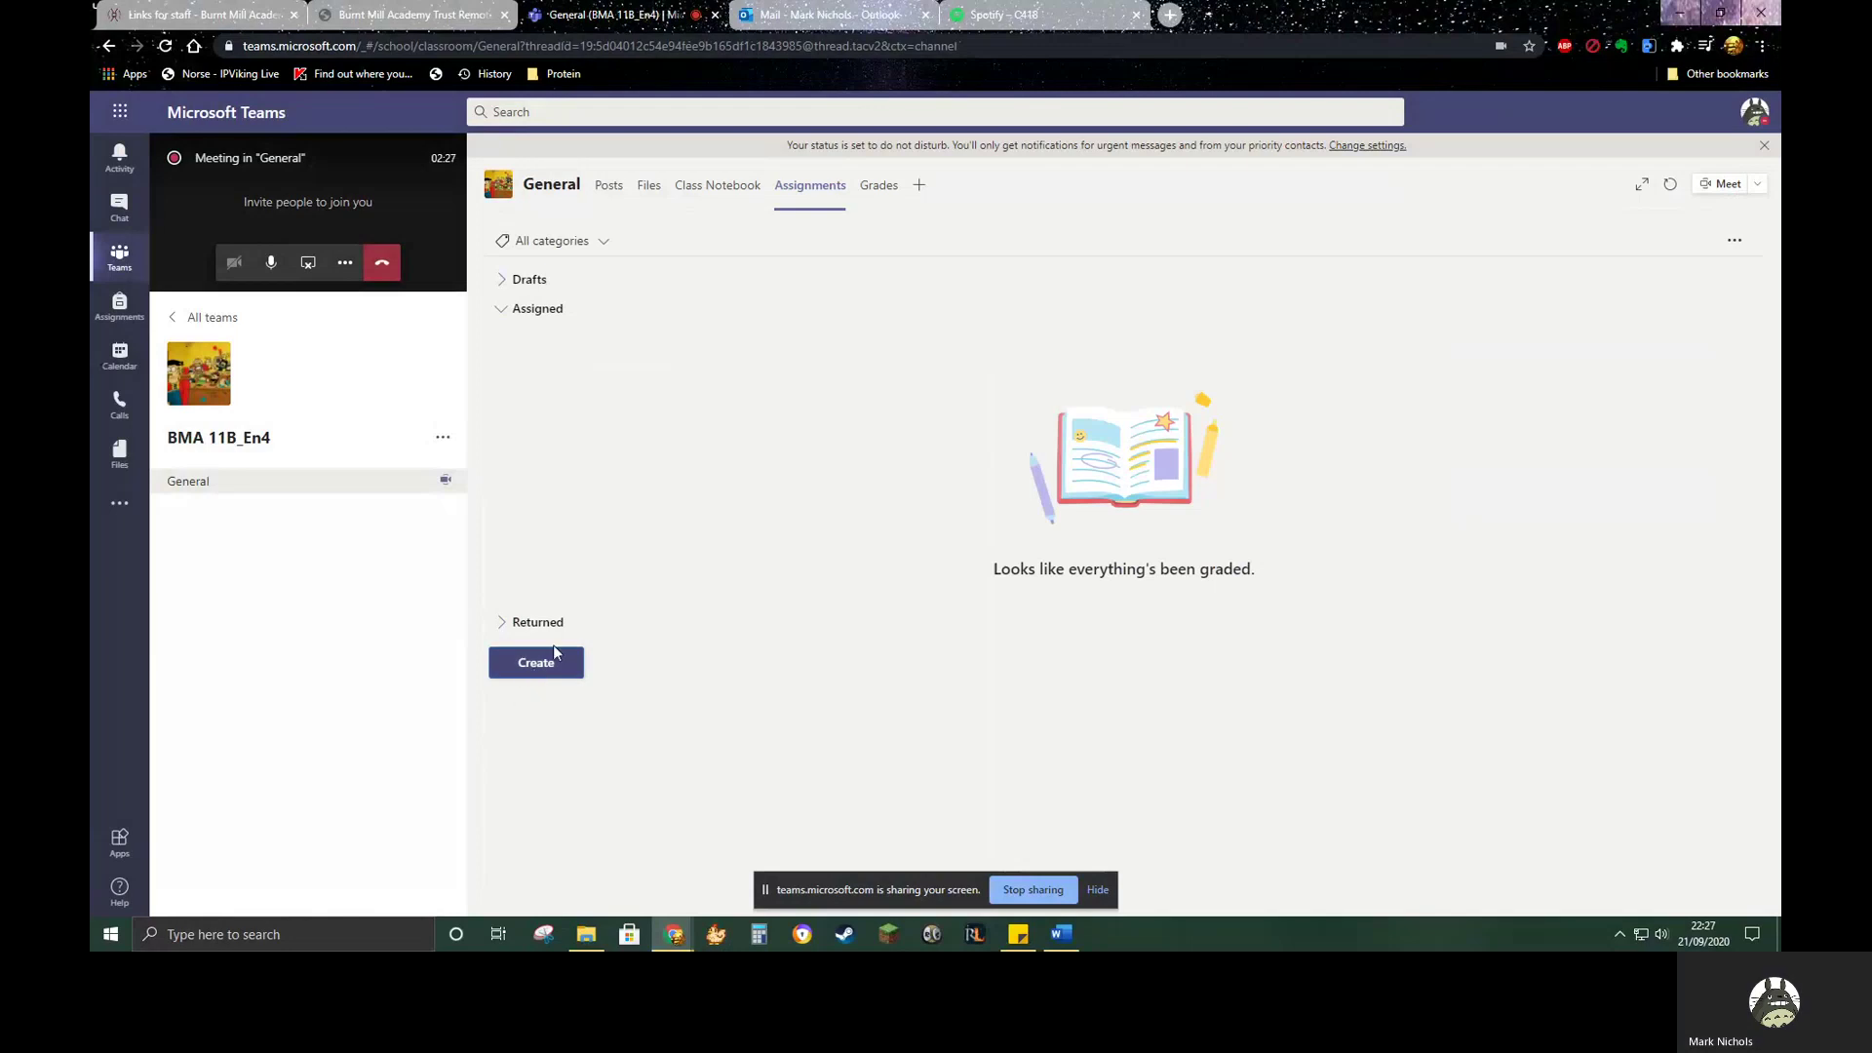
pyautogui.click(536, 314)
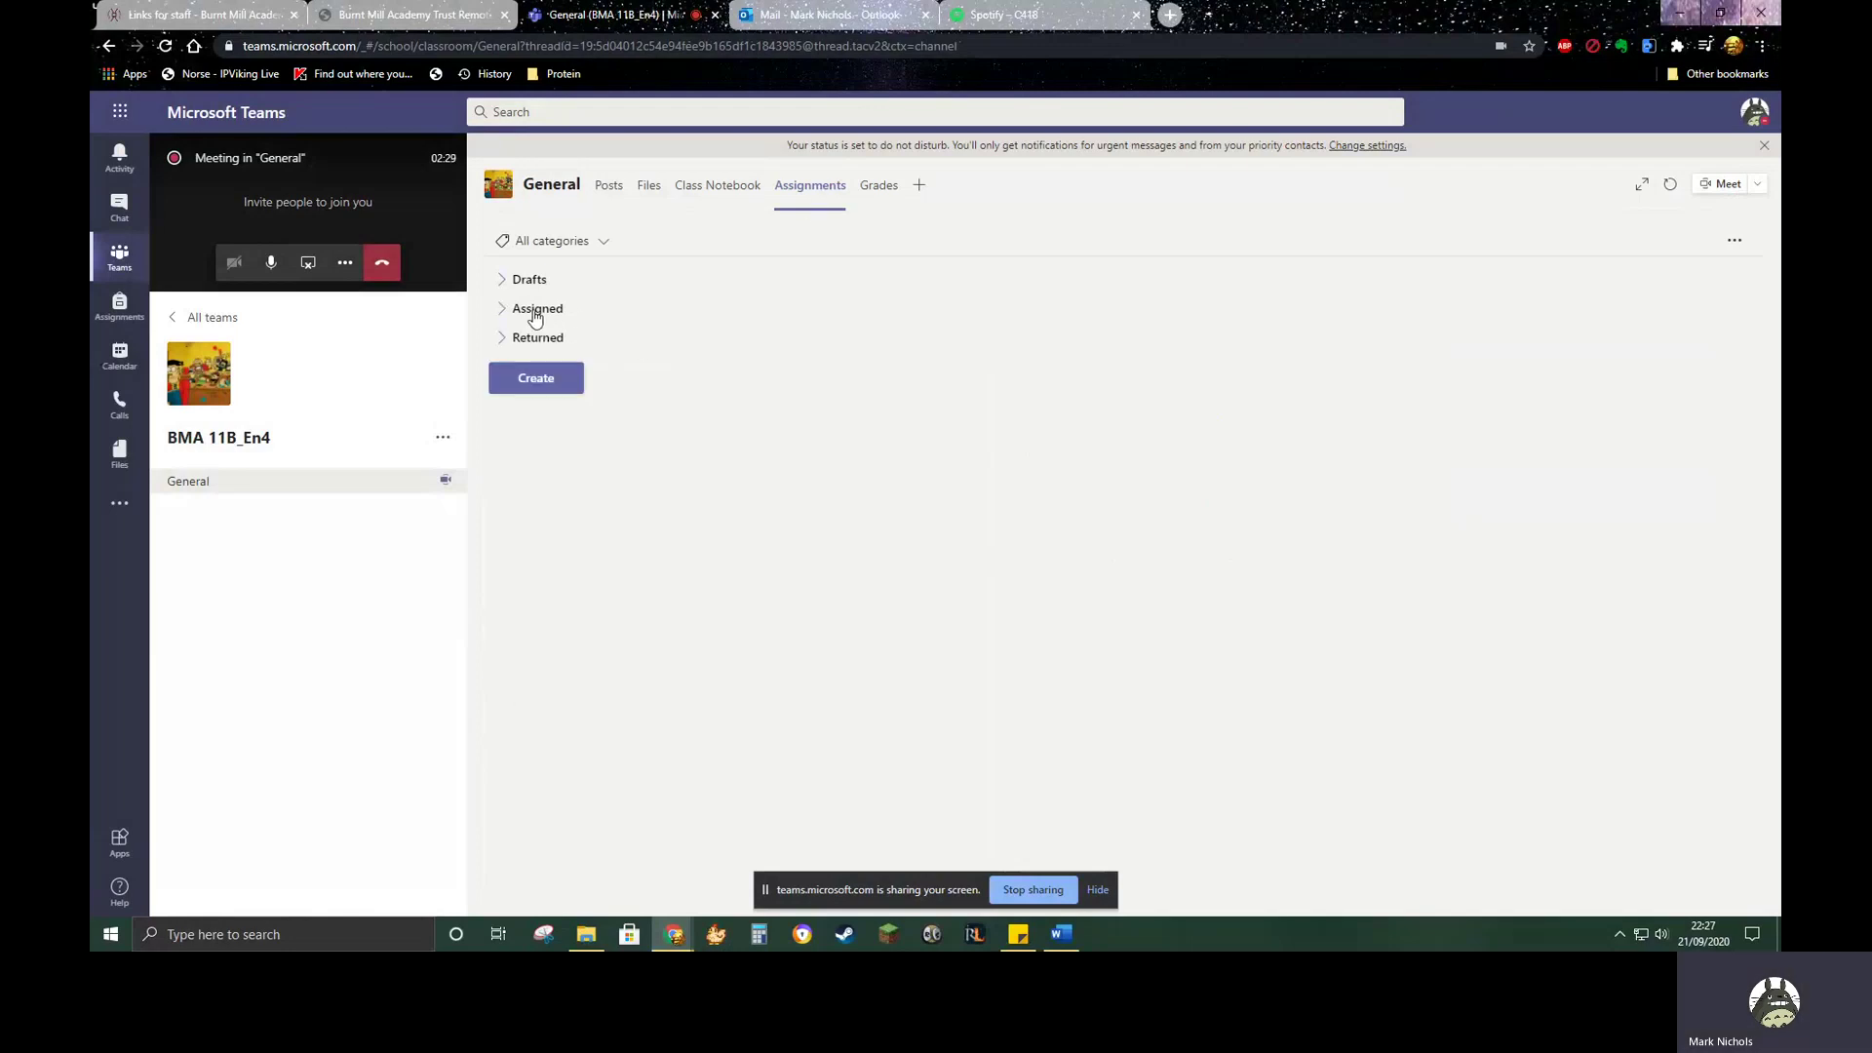
pyautogui.click(535, 386)
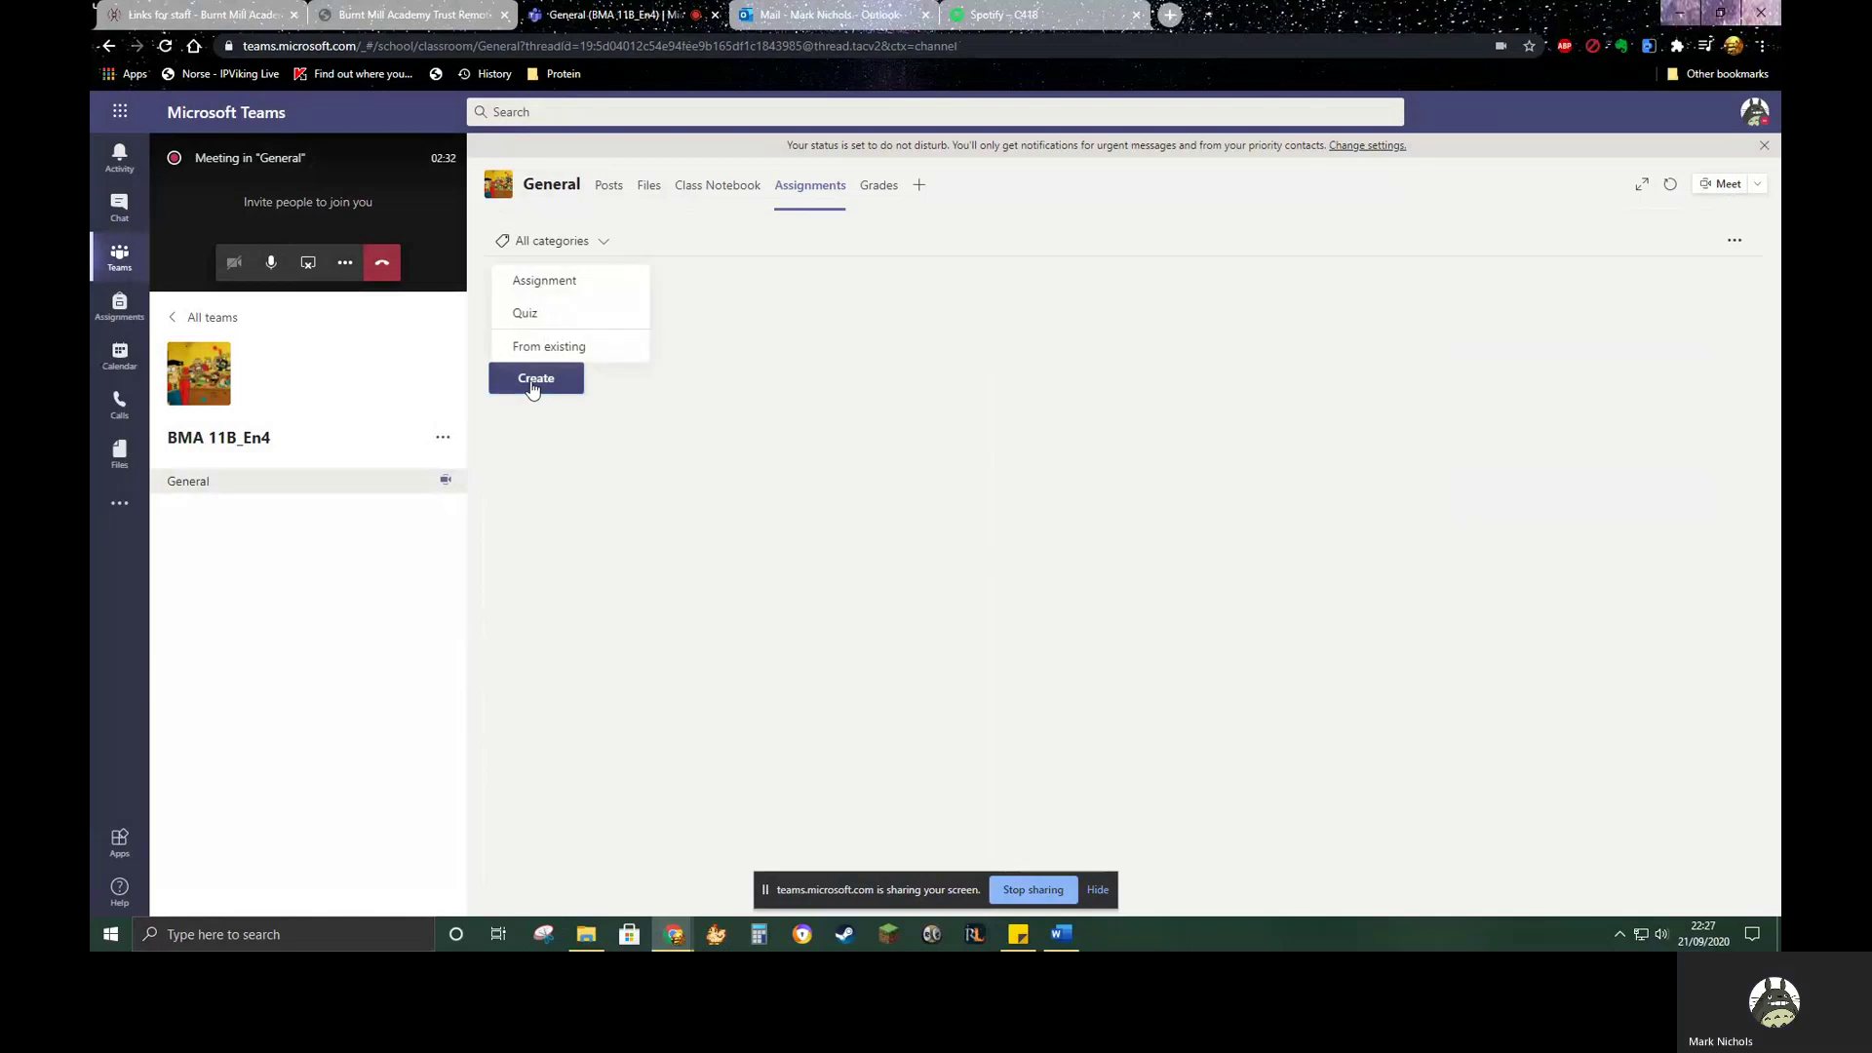
pyautogui.click(531, 315)
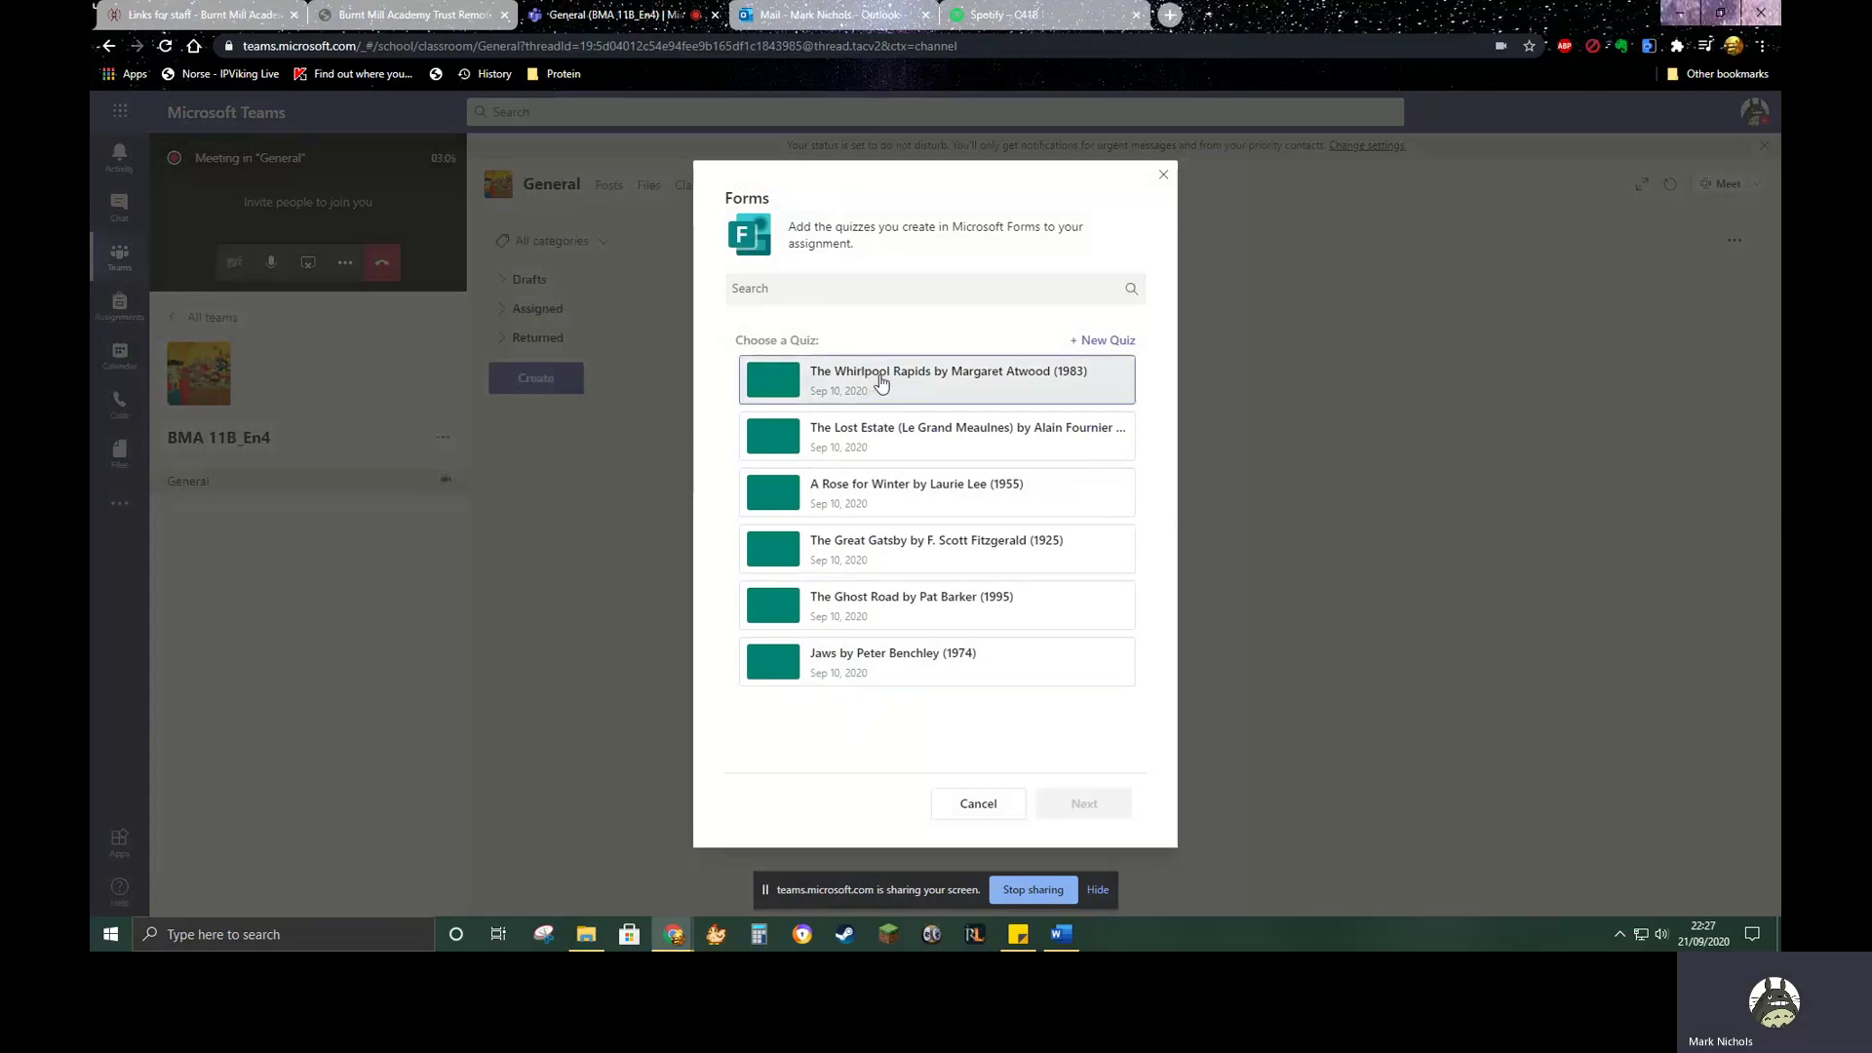
pyautogui.click(882, 383)
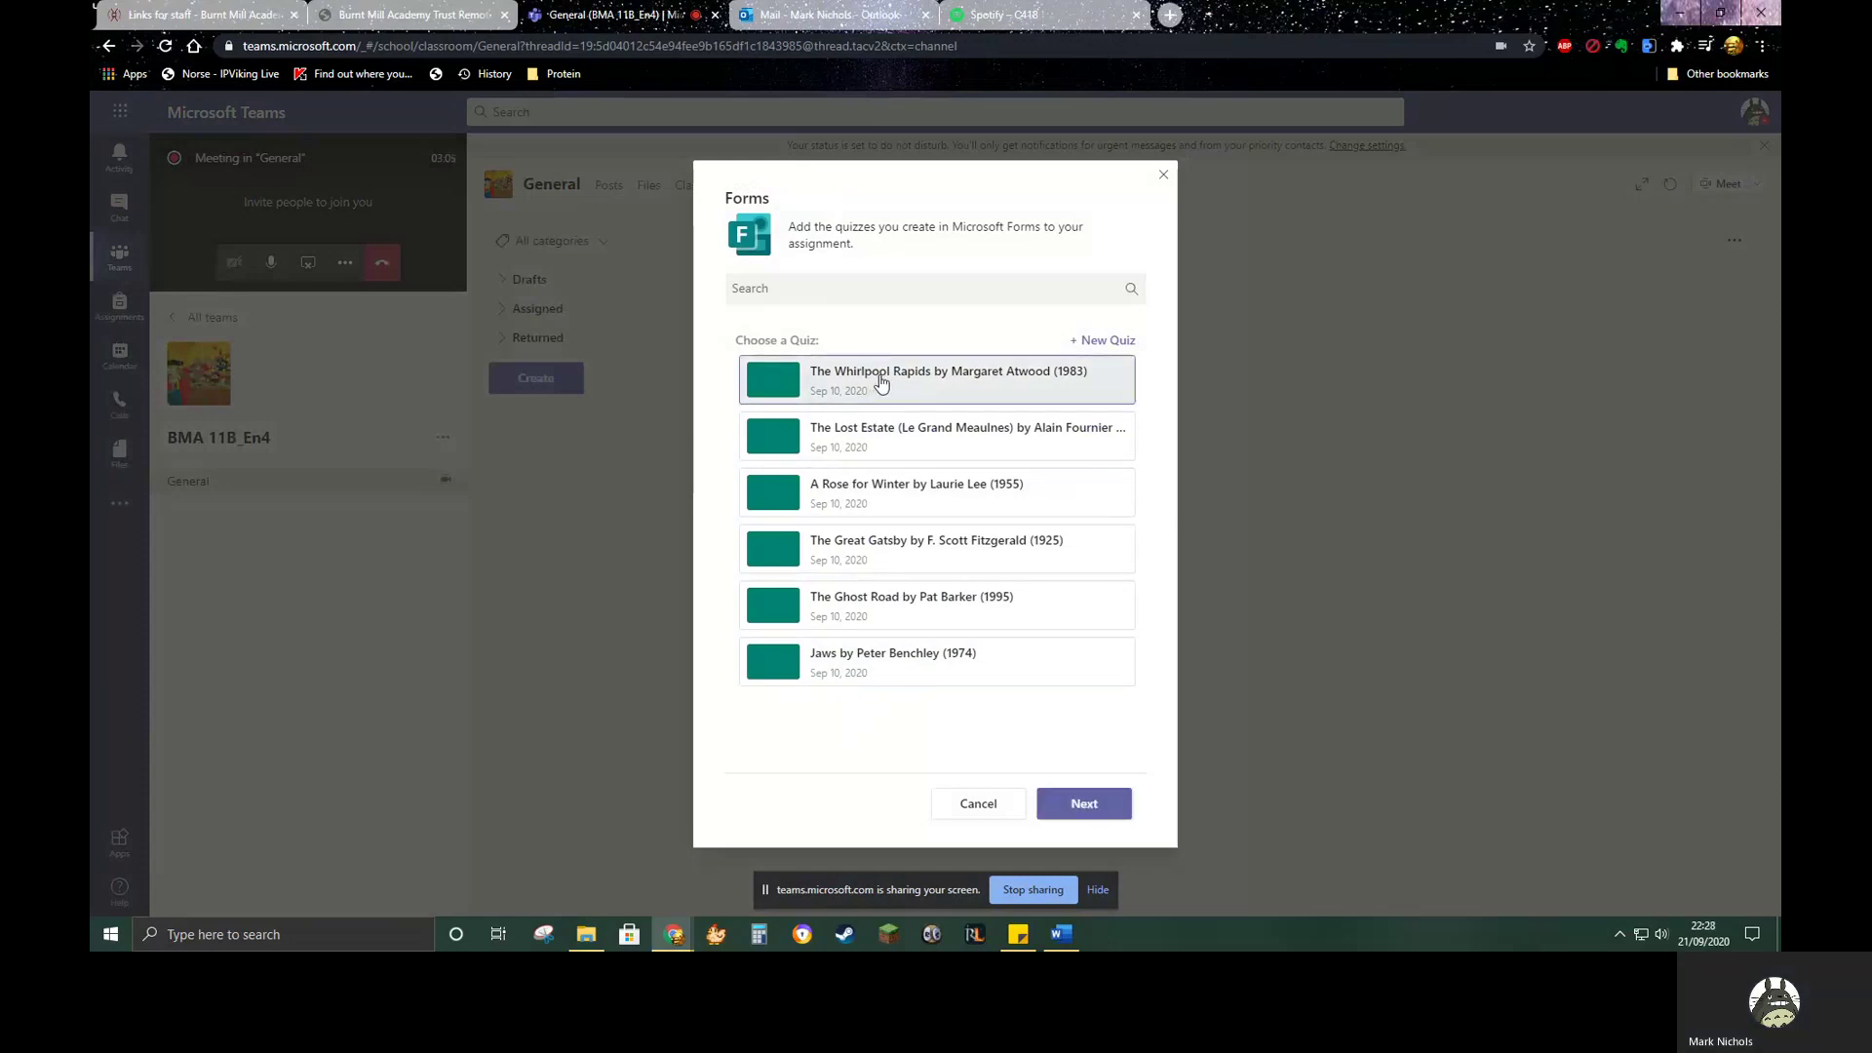
pyautogui.click(1084, 805)
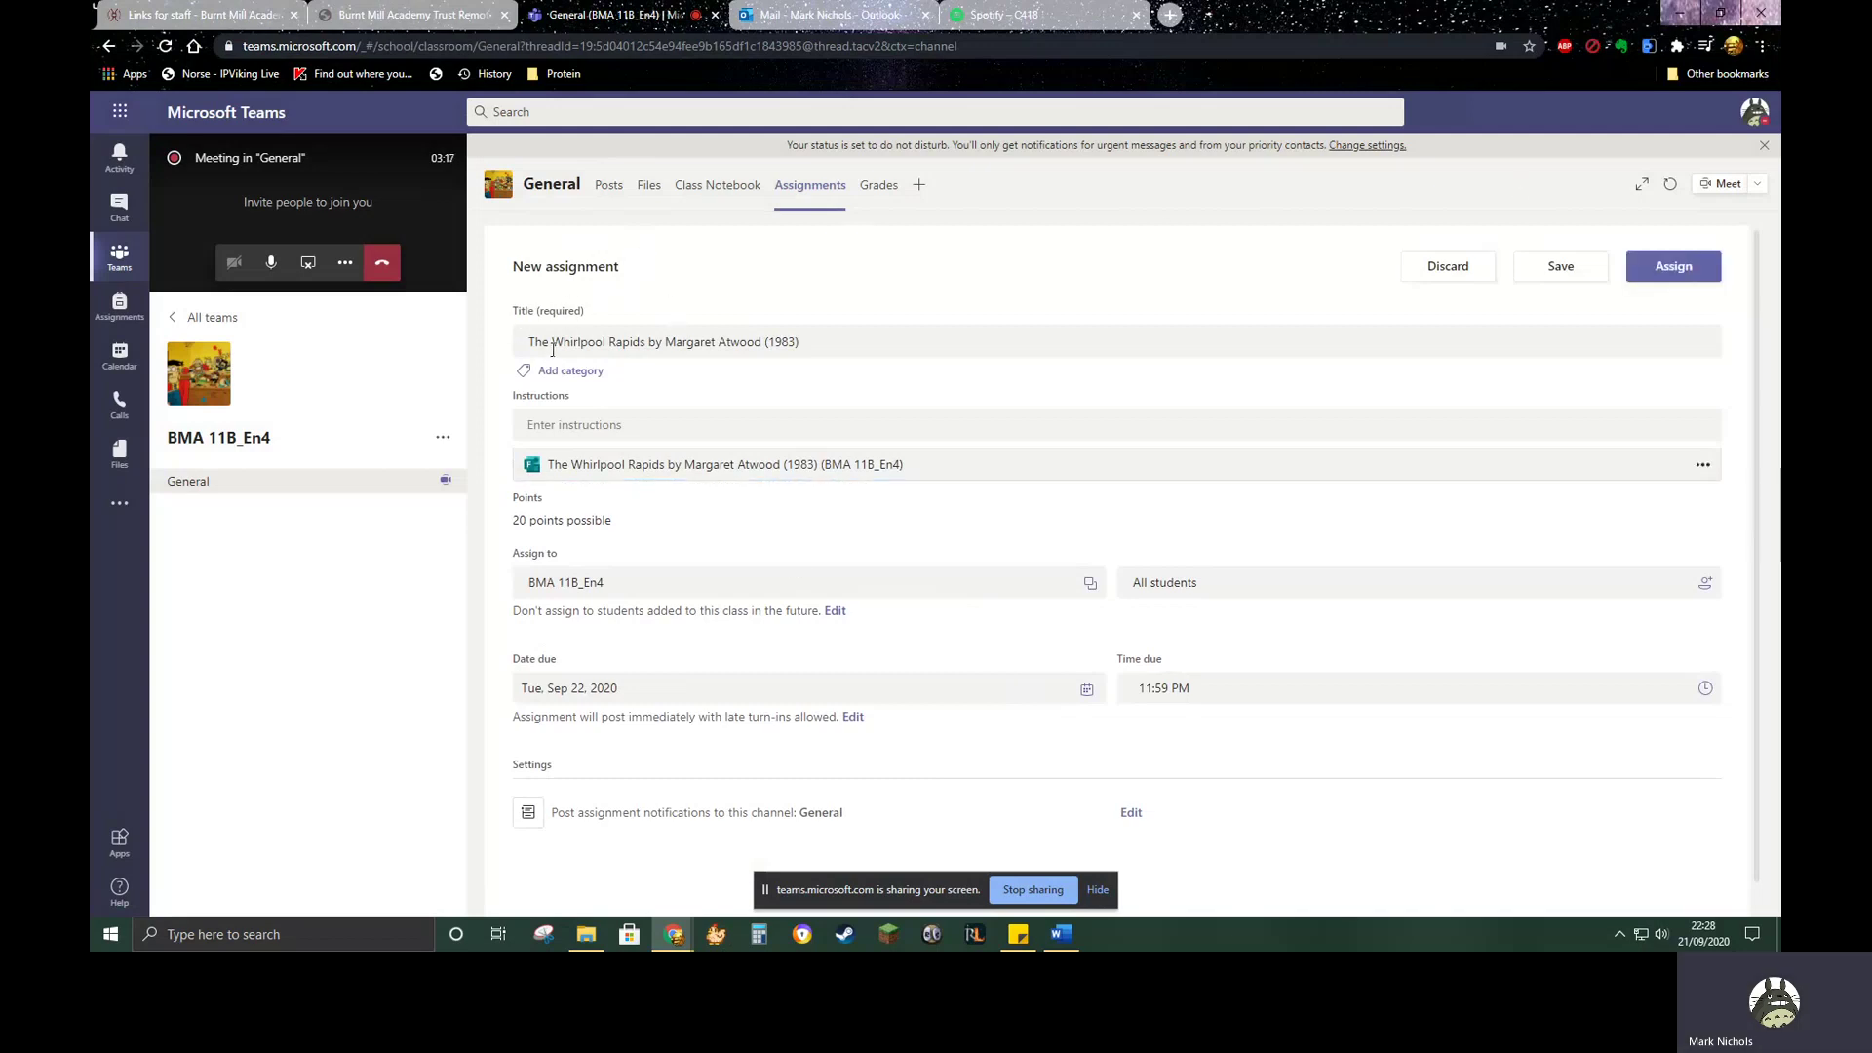
# Step: Add the existing Language category to the new assignment
pyautogui.moveTo(780, 343); pyautogui.dragTo(460, 352)
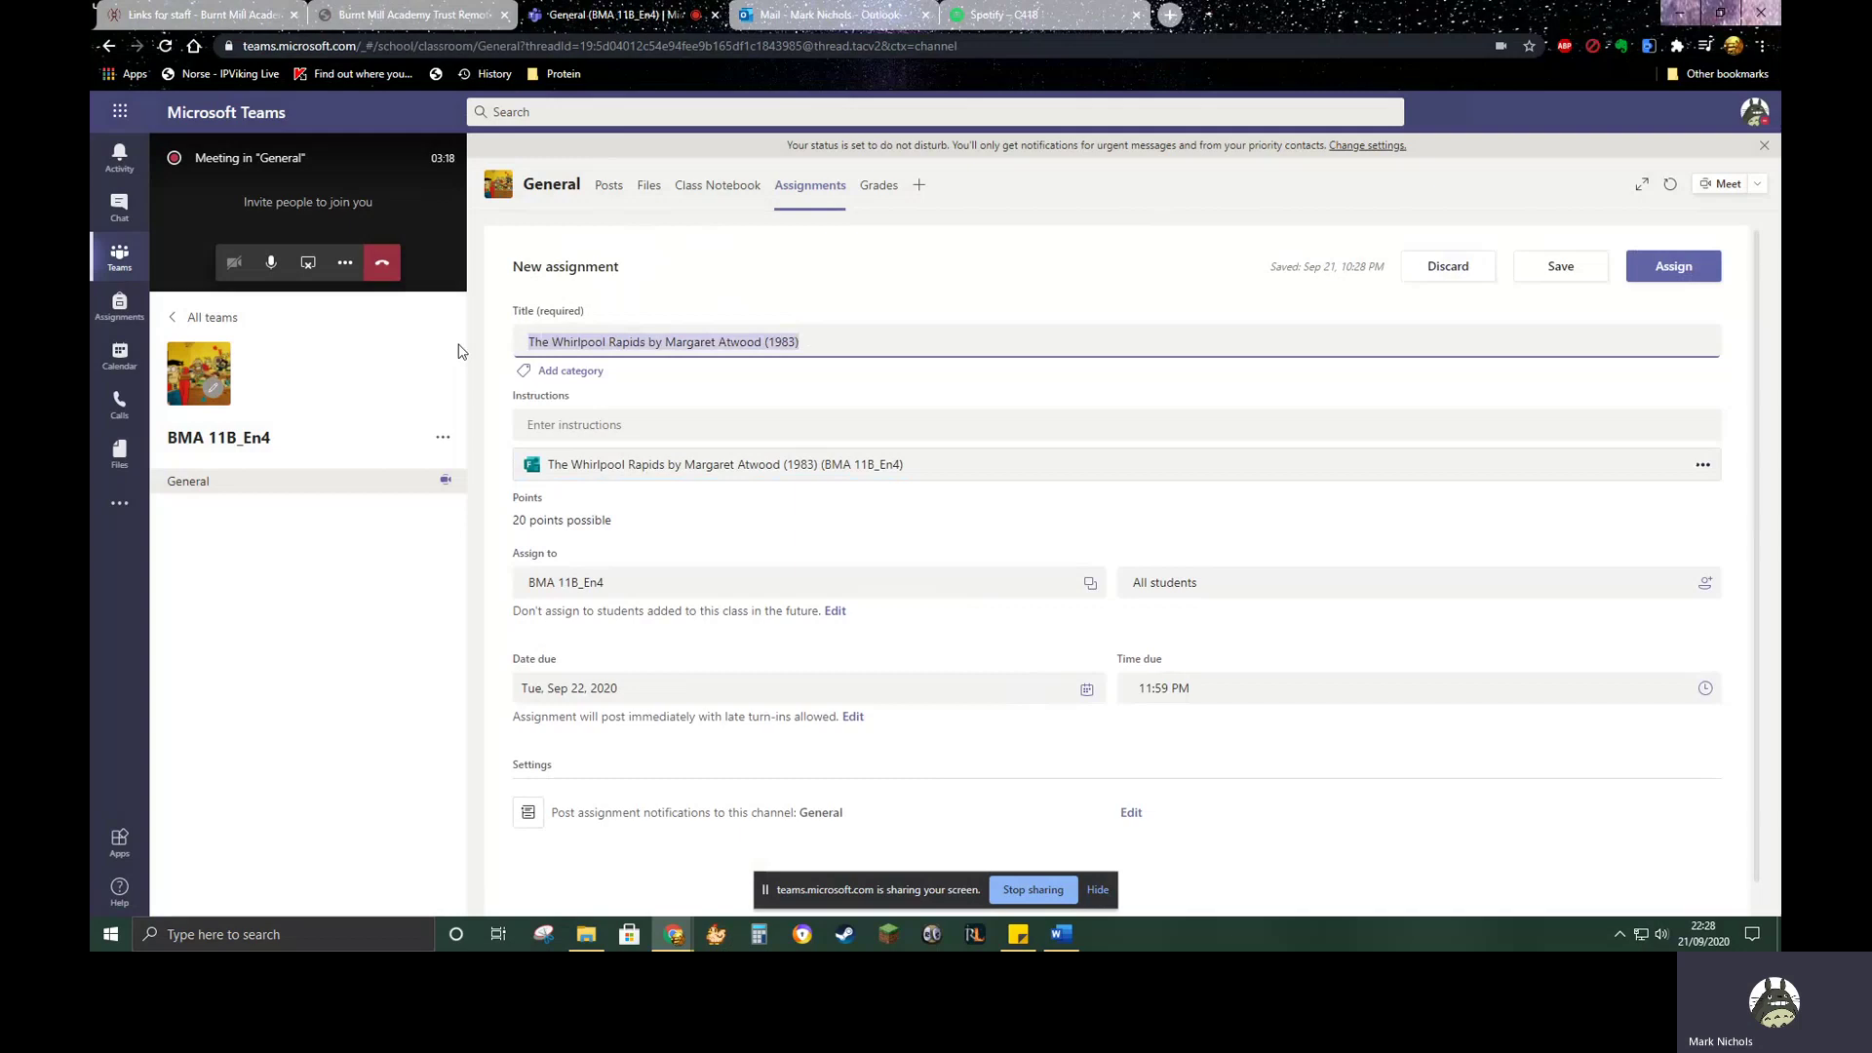
pyautogui.click(560, 372)
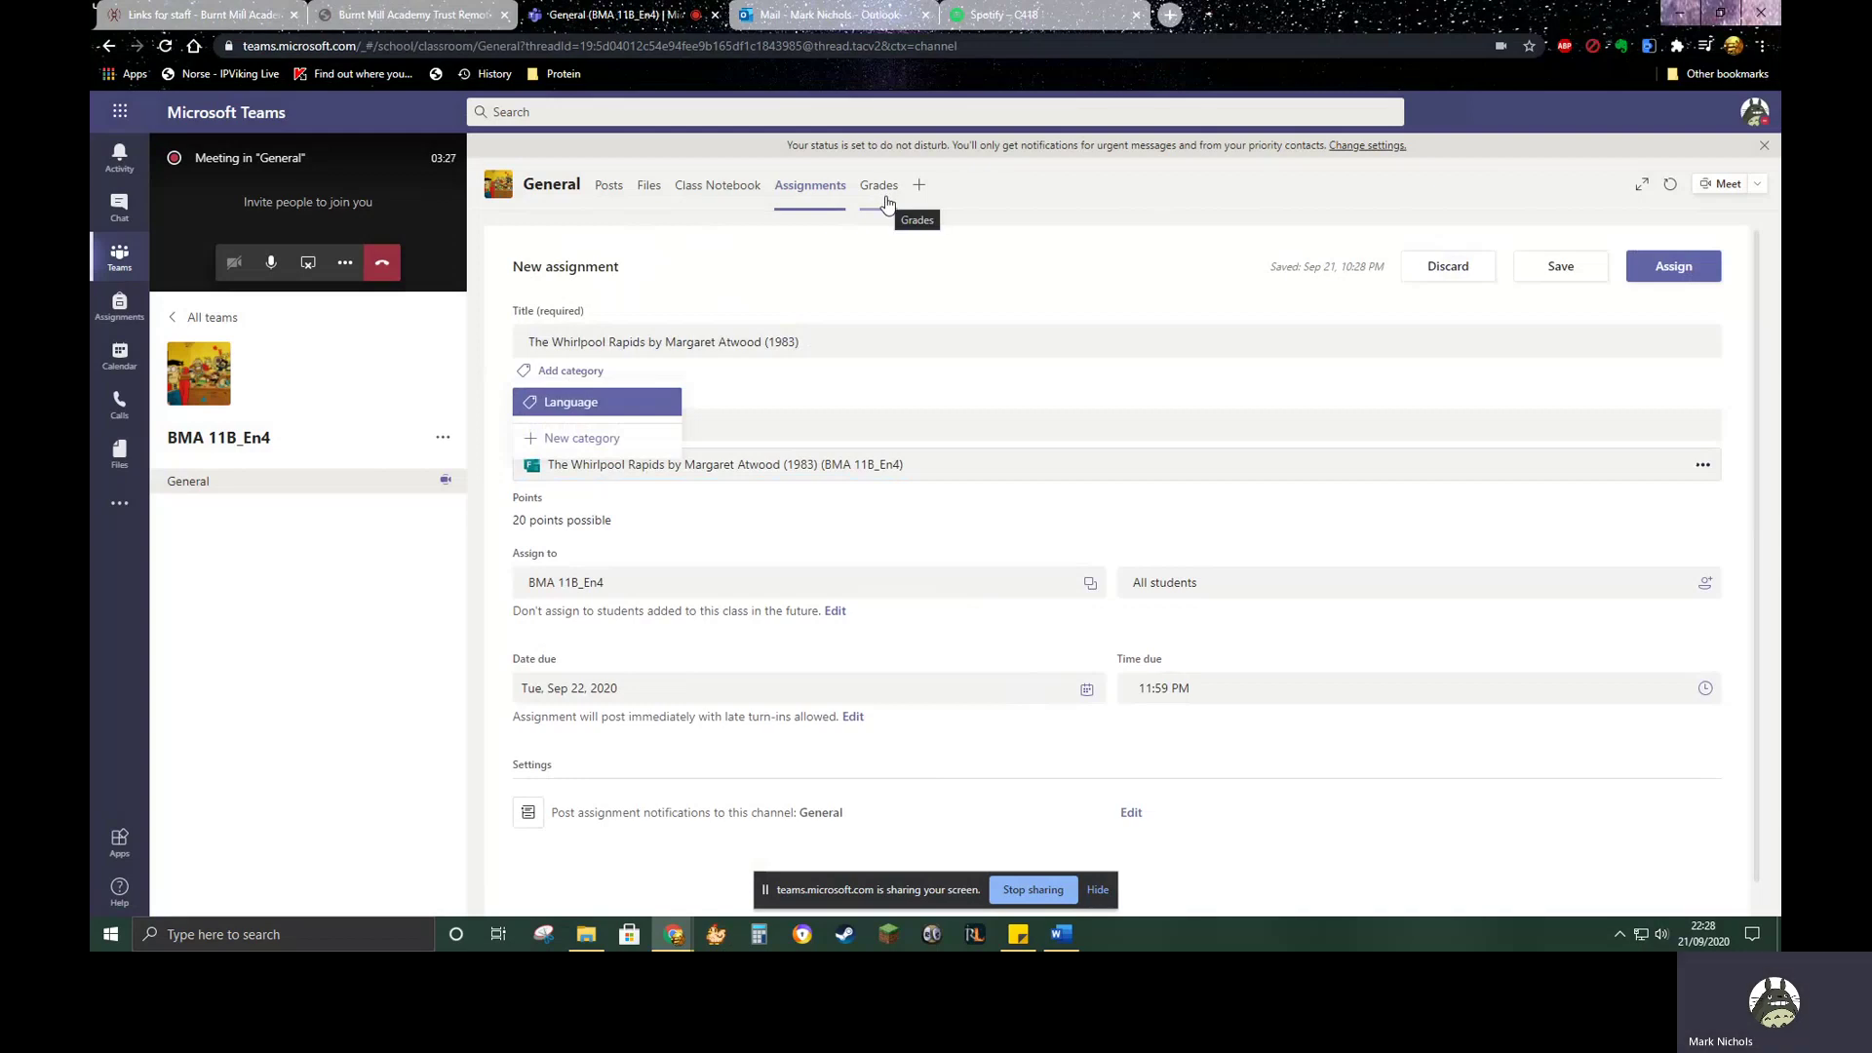
pyautogui.click(578, 410)
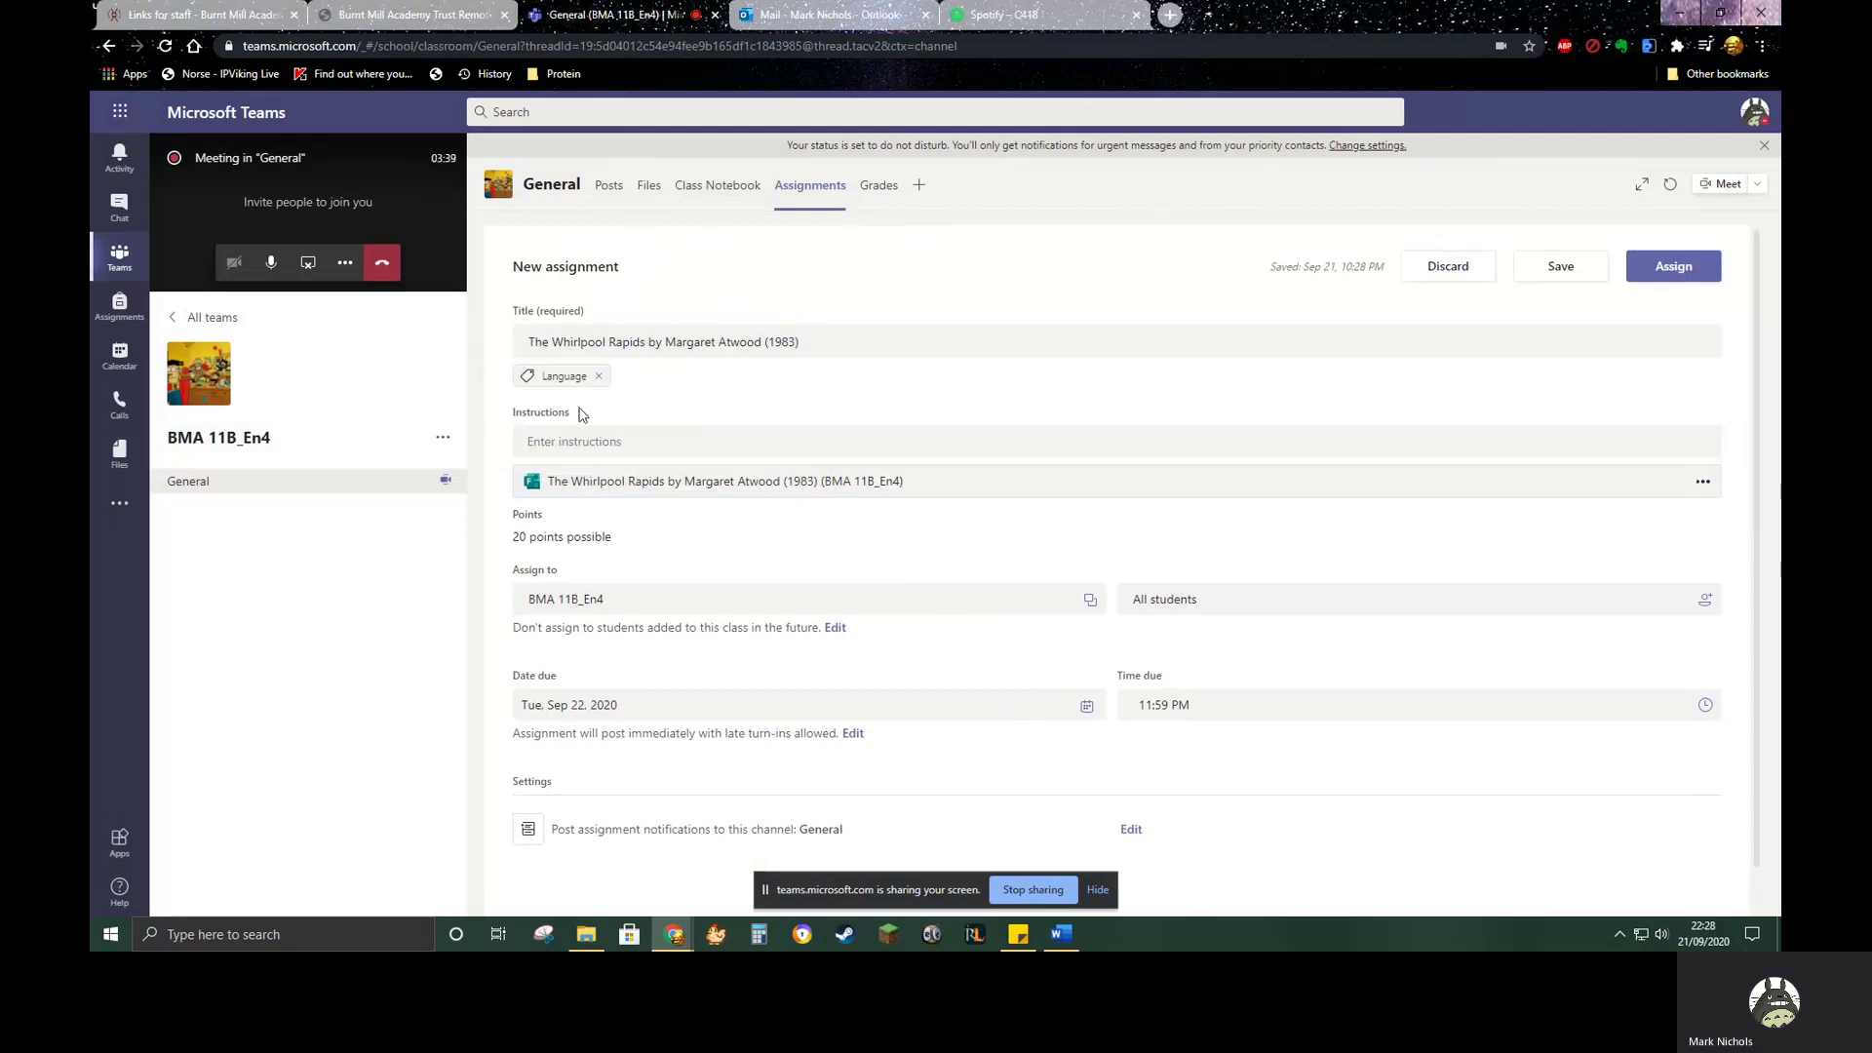
# Step: Enter the assignment instructions "Same as before - read the text carefully and then answer 20 questions!"
pyautogui.click(618, 445)
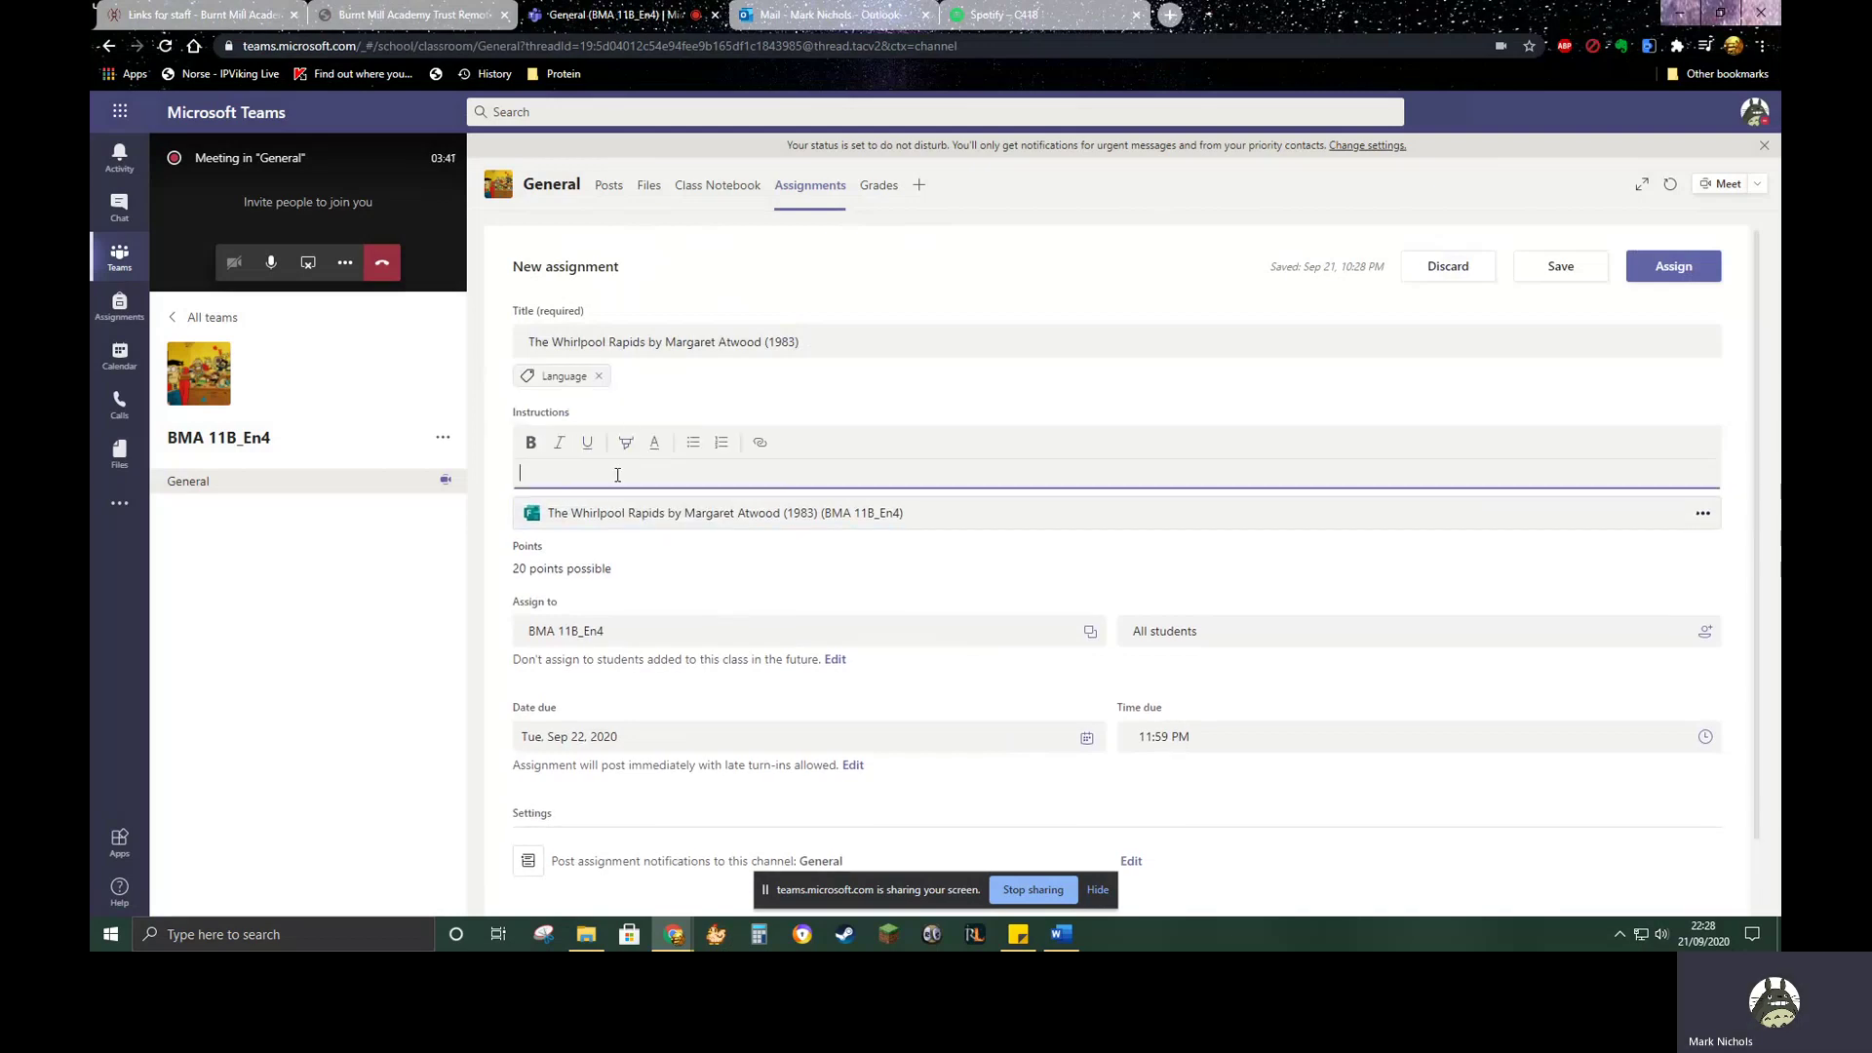
pyautogui.write('Same as before - read the text carefully ')
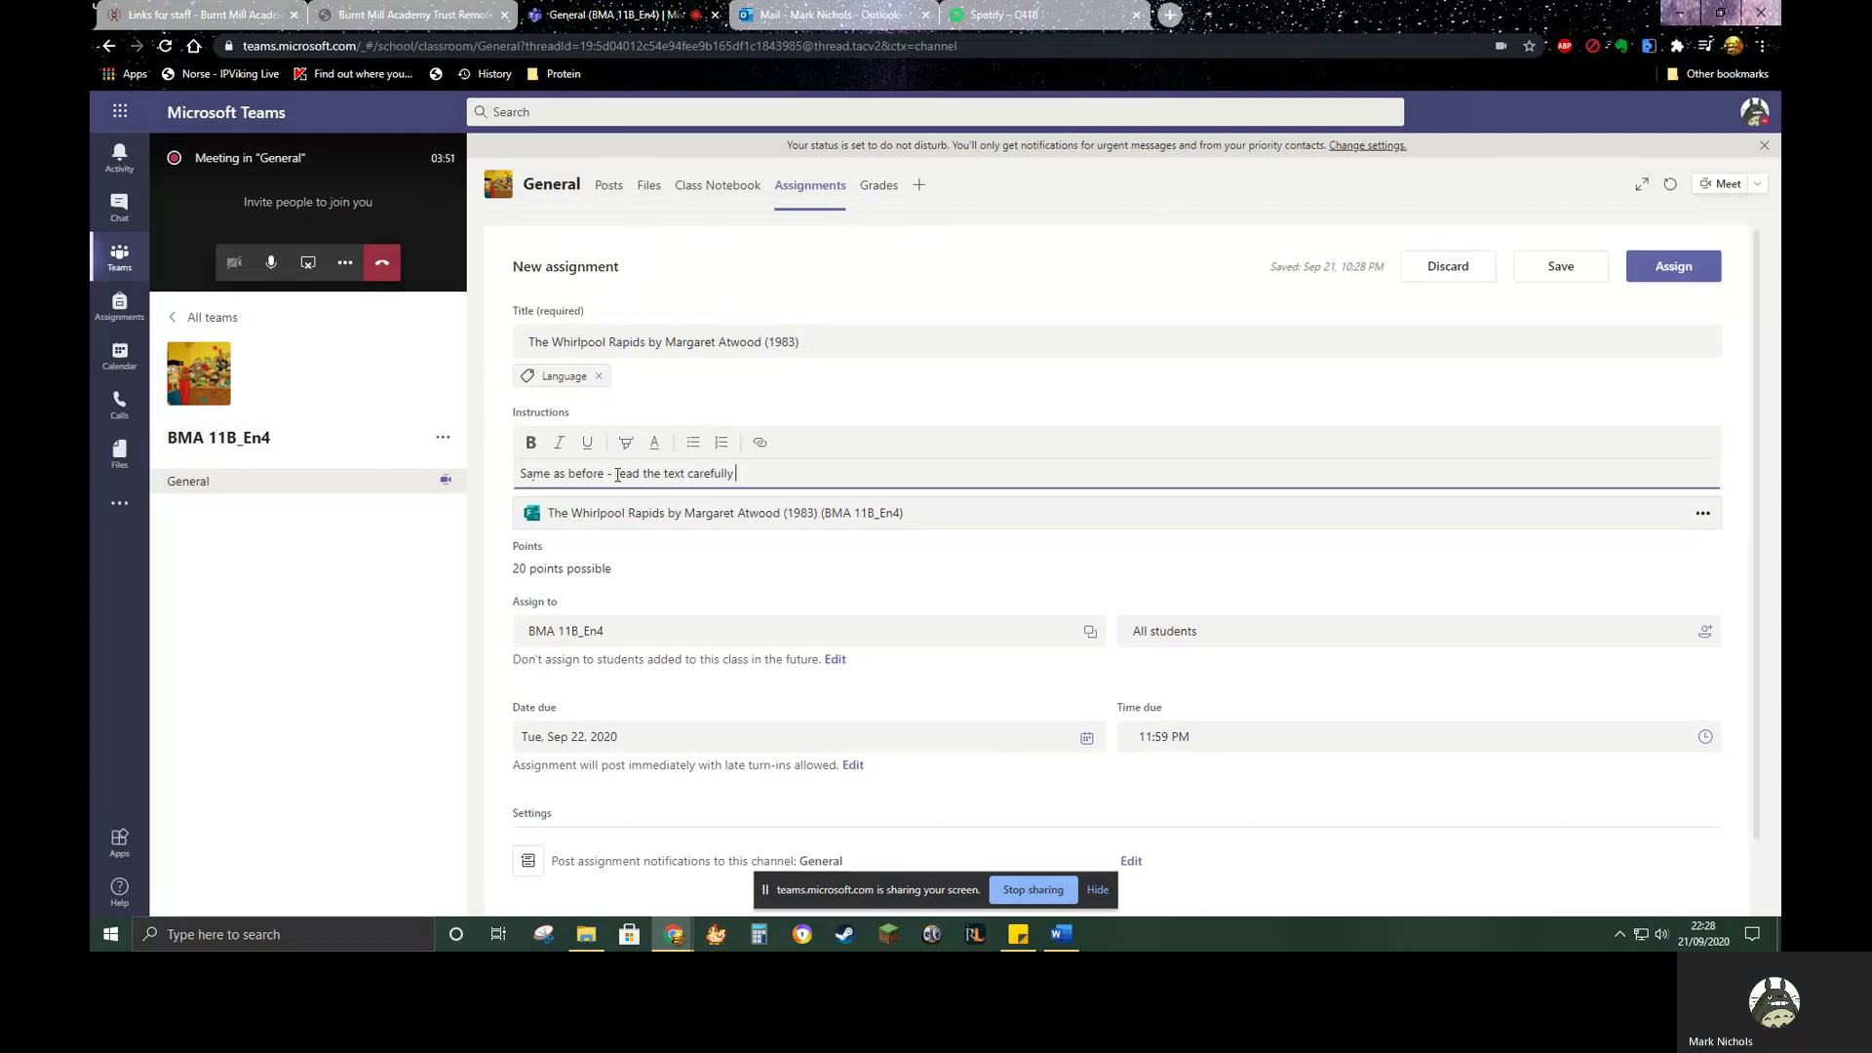
pyautogui.write('and then answer ')
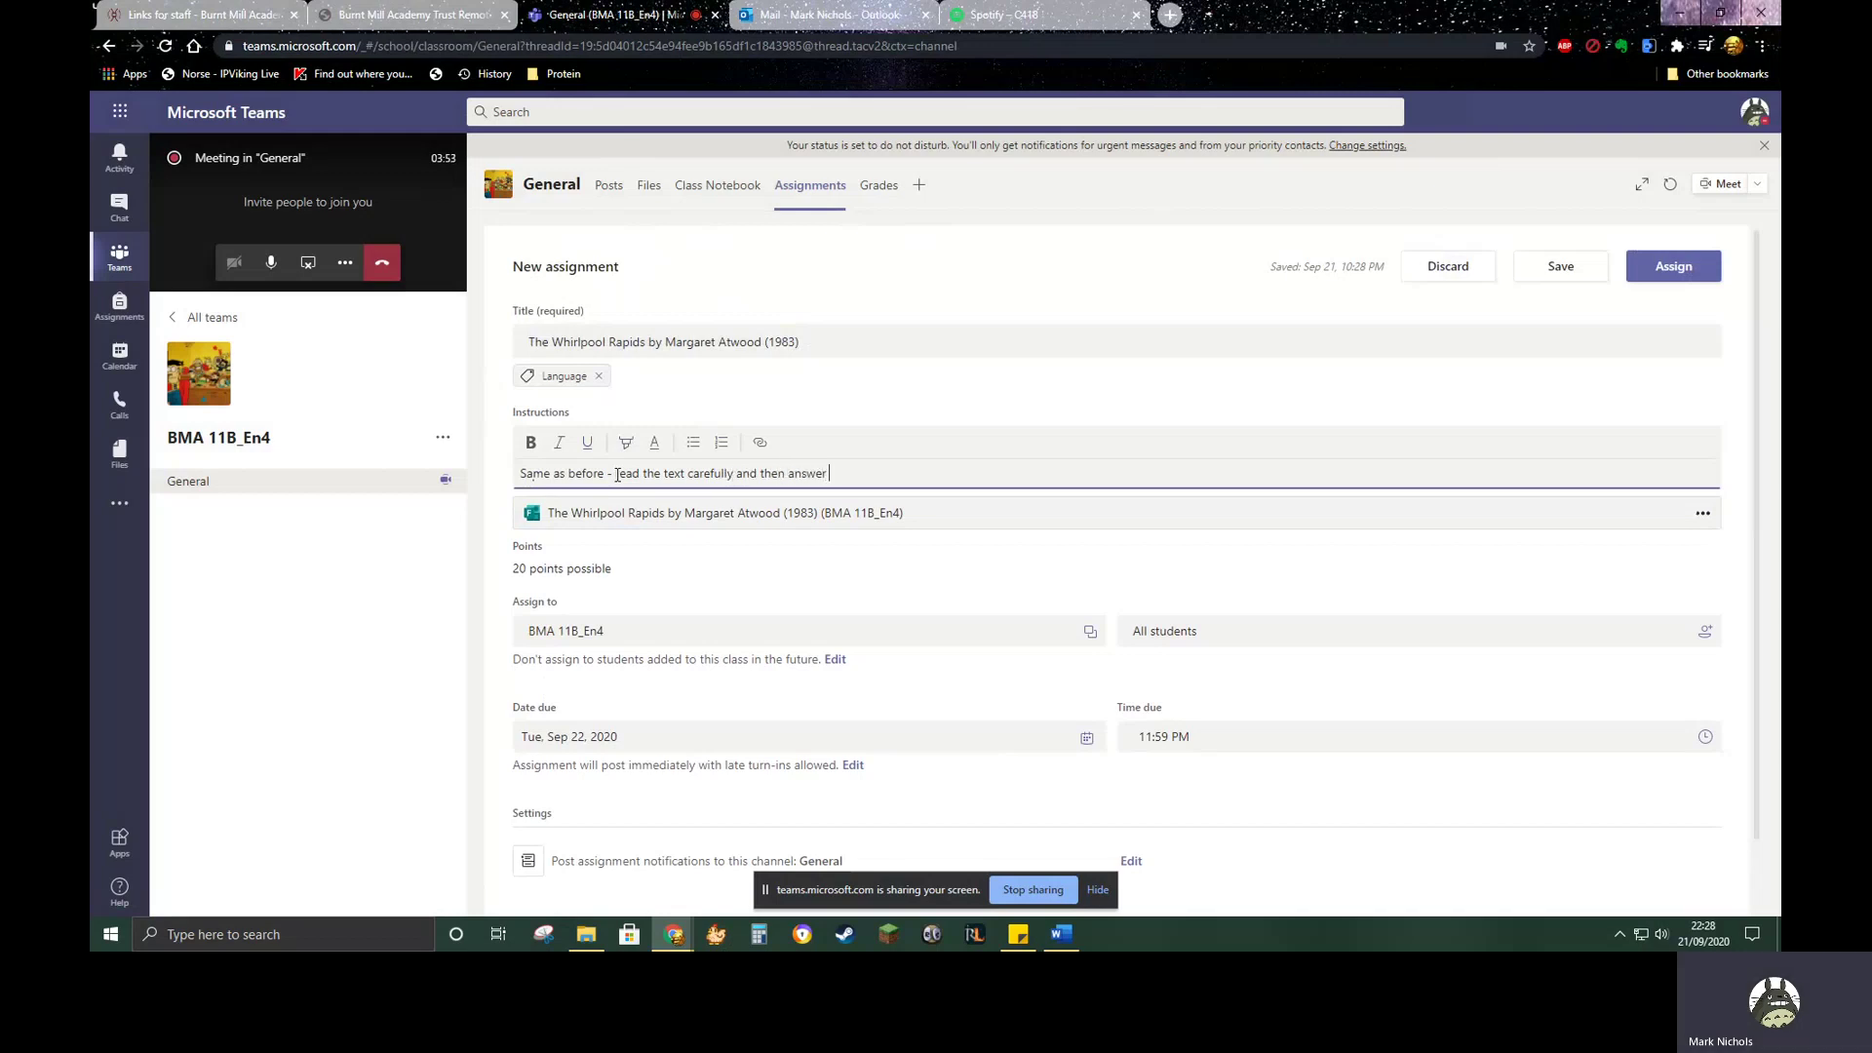
pyautogui.write('20 questions!')
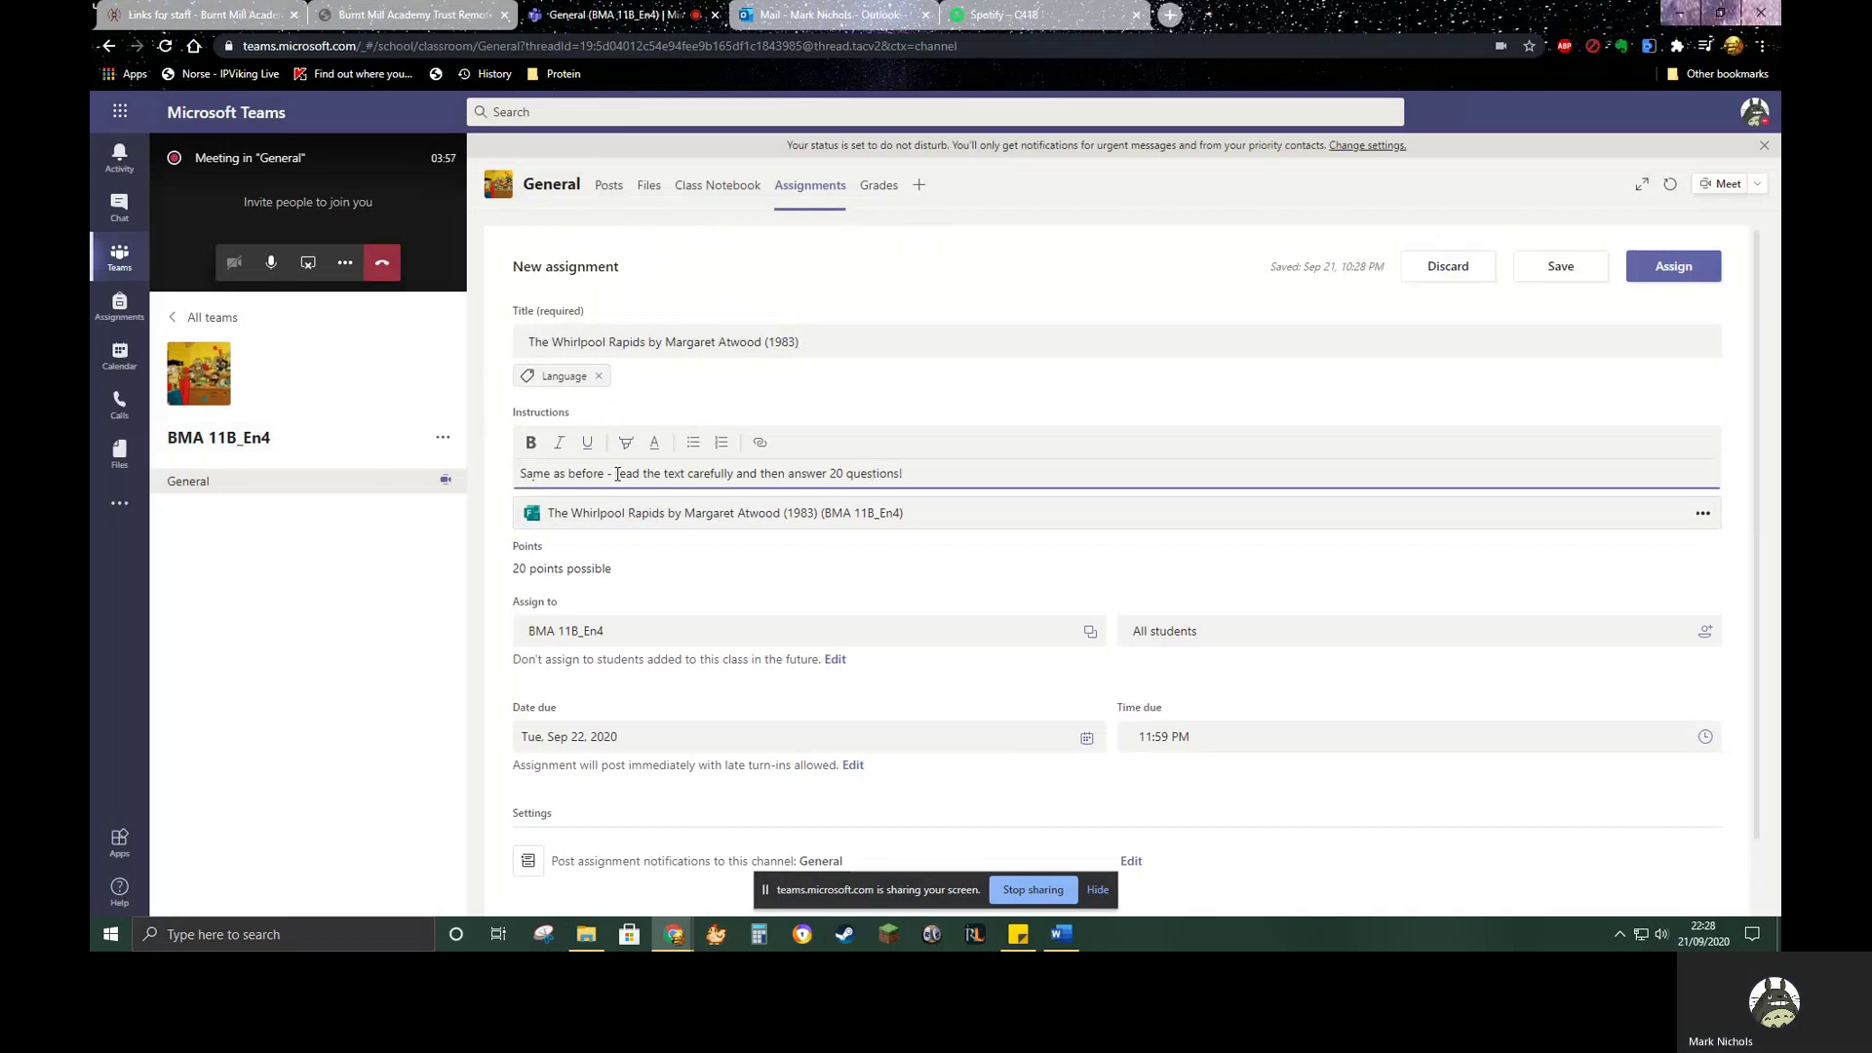
# Step: Highlight the phrase "read the text carefully" in yellow in the assignment instructions
pyautogui.moveTo(615, 472); pyautogui.dragTo(733, 474)
pyautogui.click(626, 444)
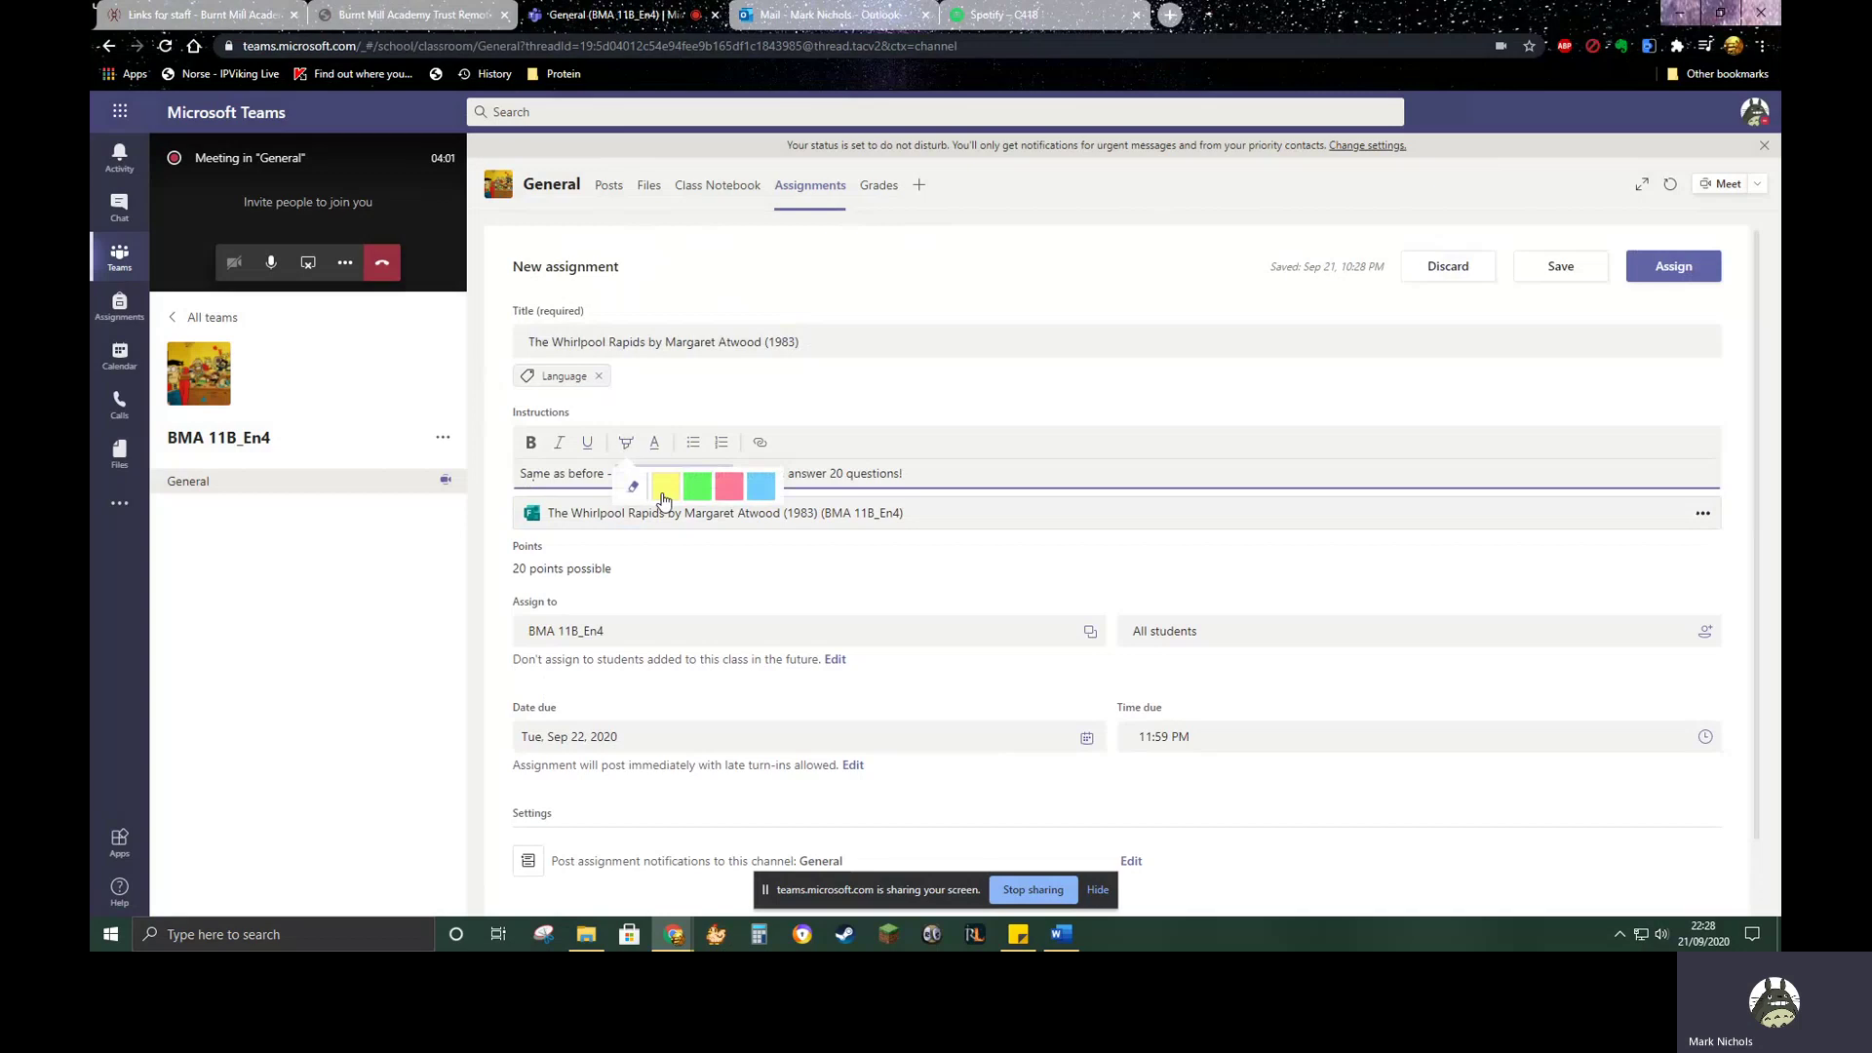
pyautogui.click(667, 501)
pyautogui.click(910, 473)
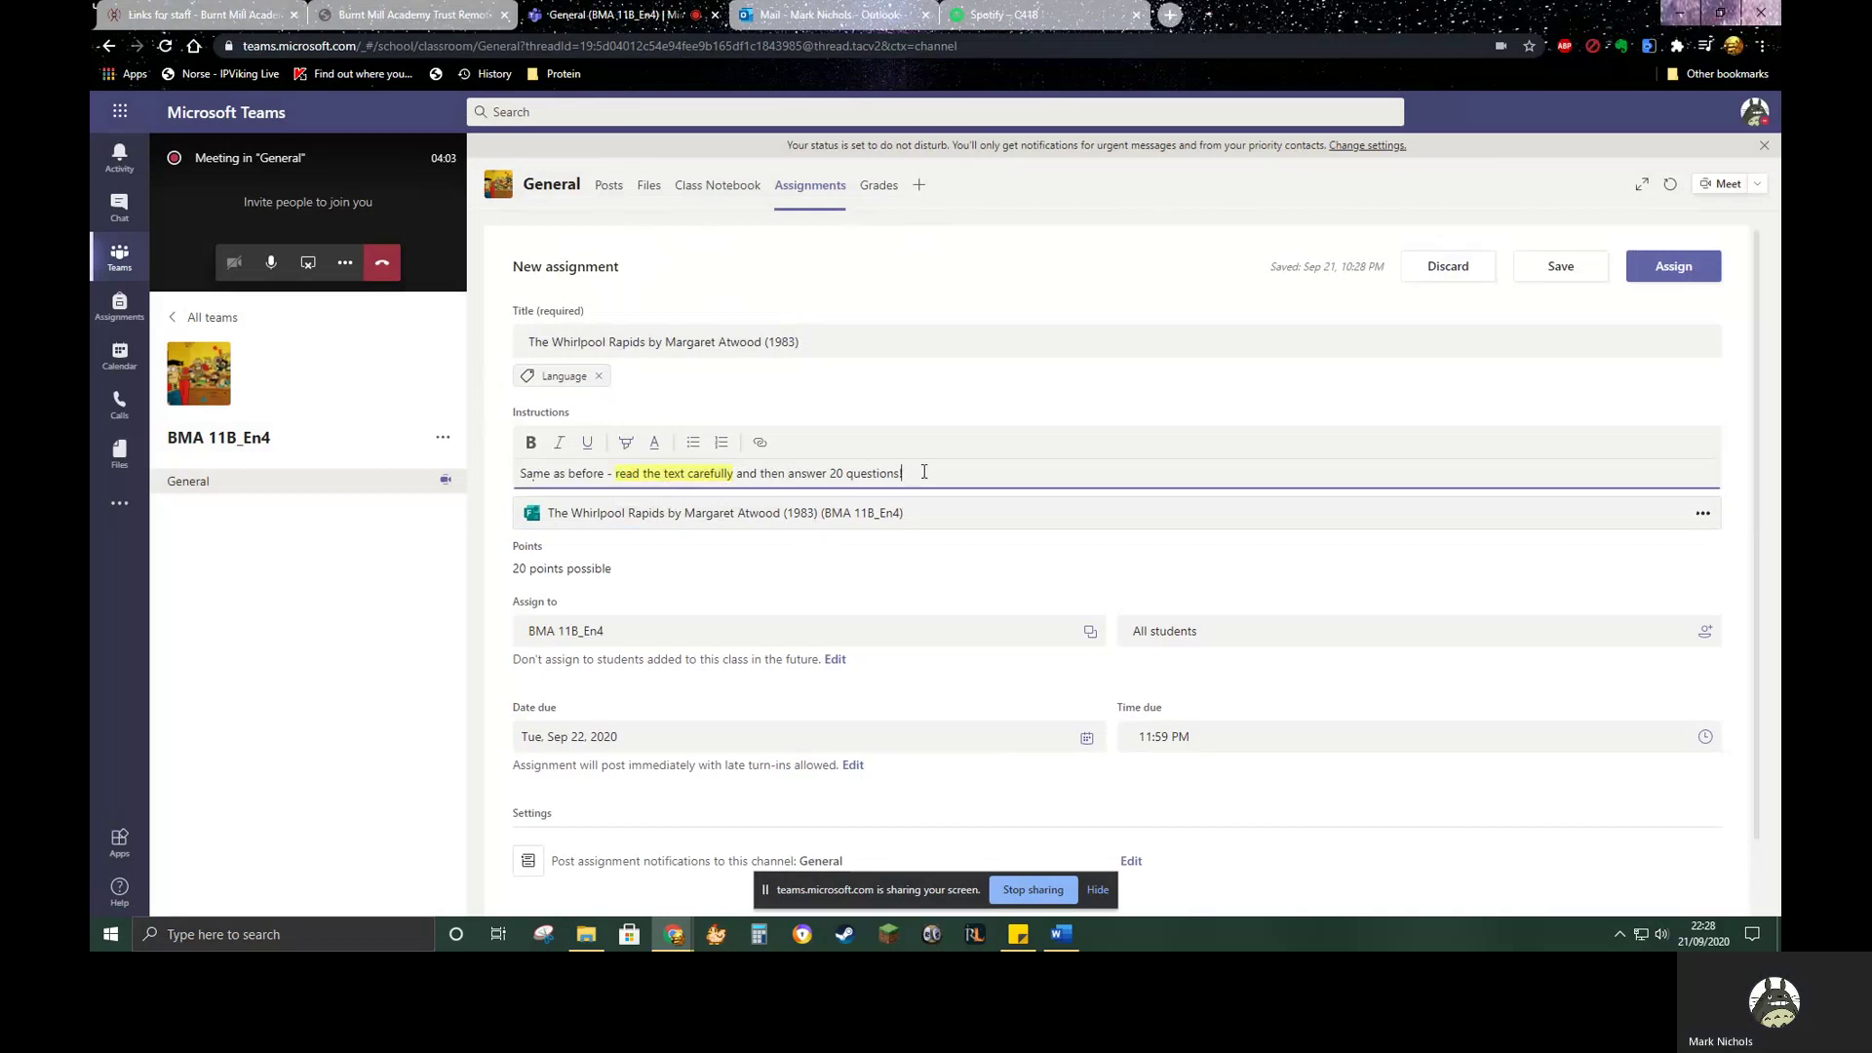
pyautogui.moveTo(830, 473)
pyautogui.mouseDown()
pyautogui.moveTo(902, 474)
pyautogui.moveTo(831, 478)
pyautogui.mouseUp()
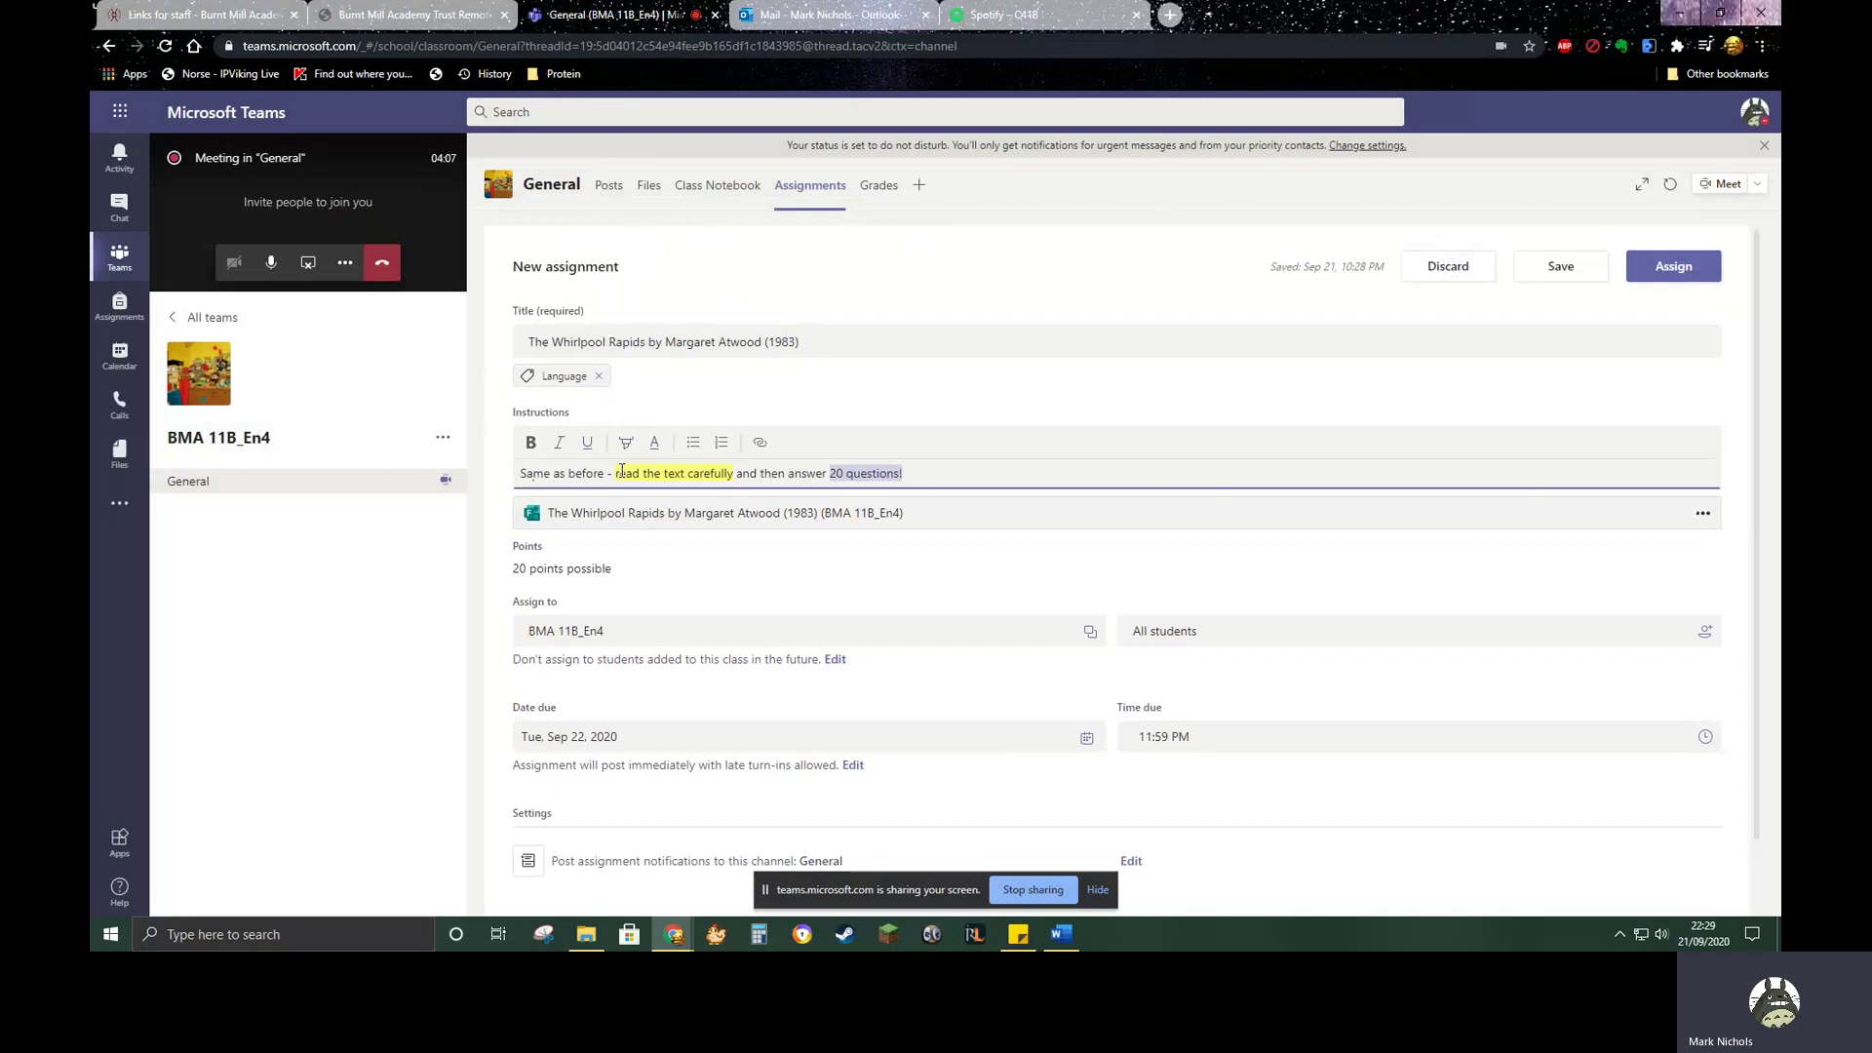
pyautogui.moveTo(615, 473); pyautogui.dragTo(730, 474)
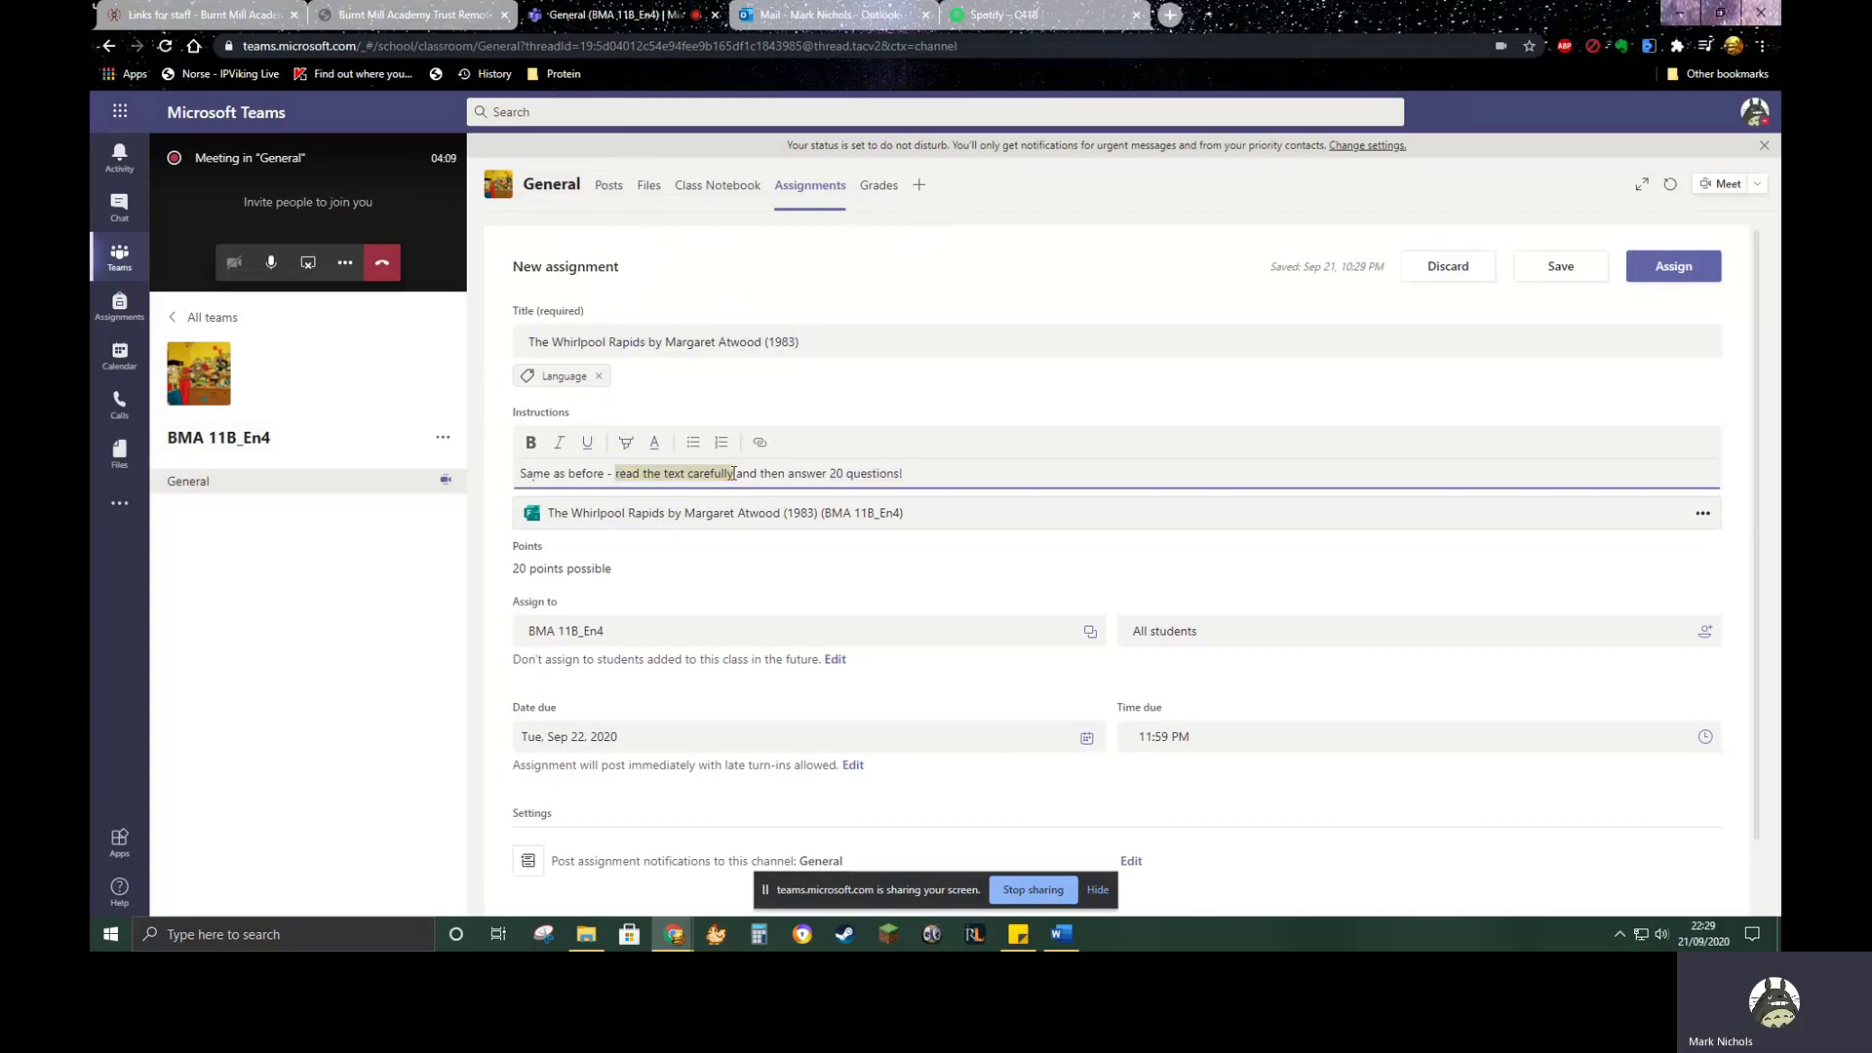
pyautogui.click(626, 442)
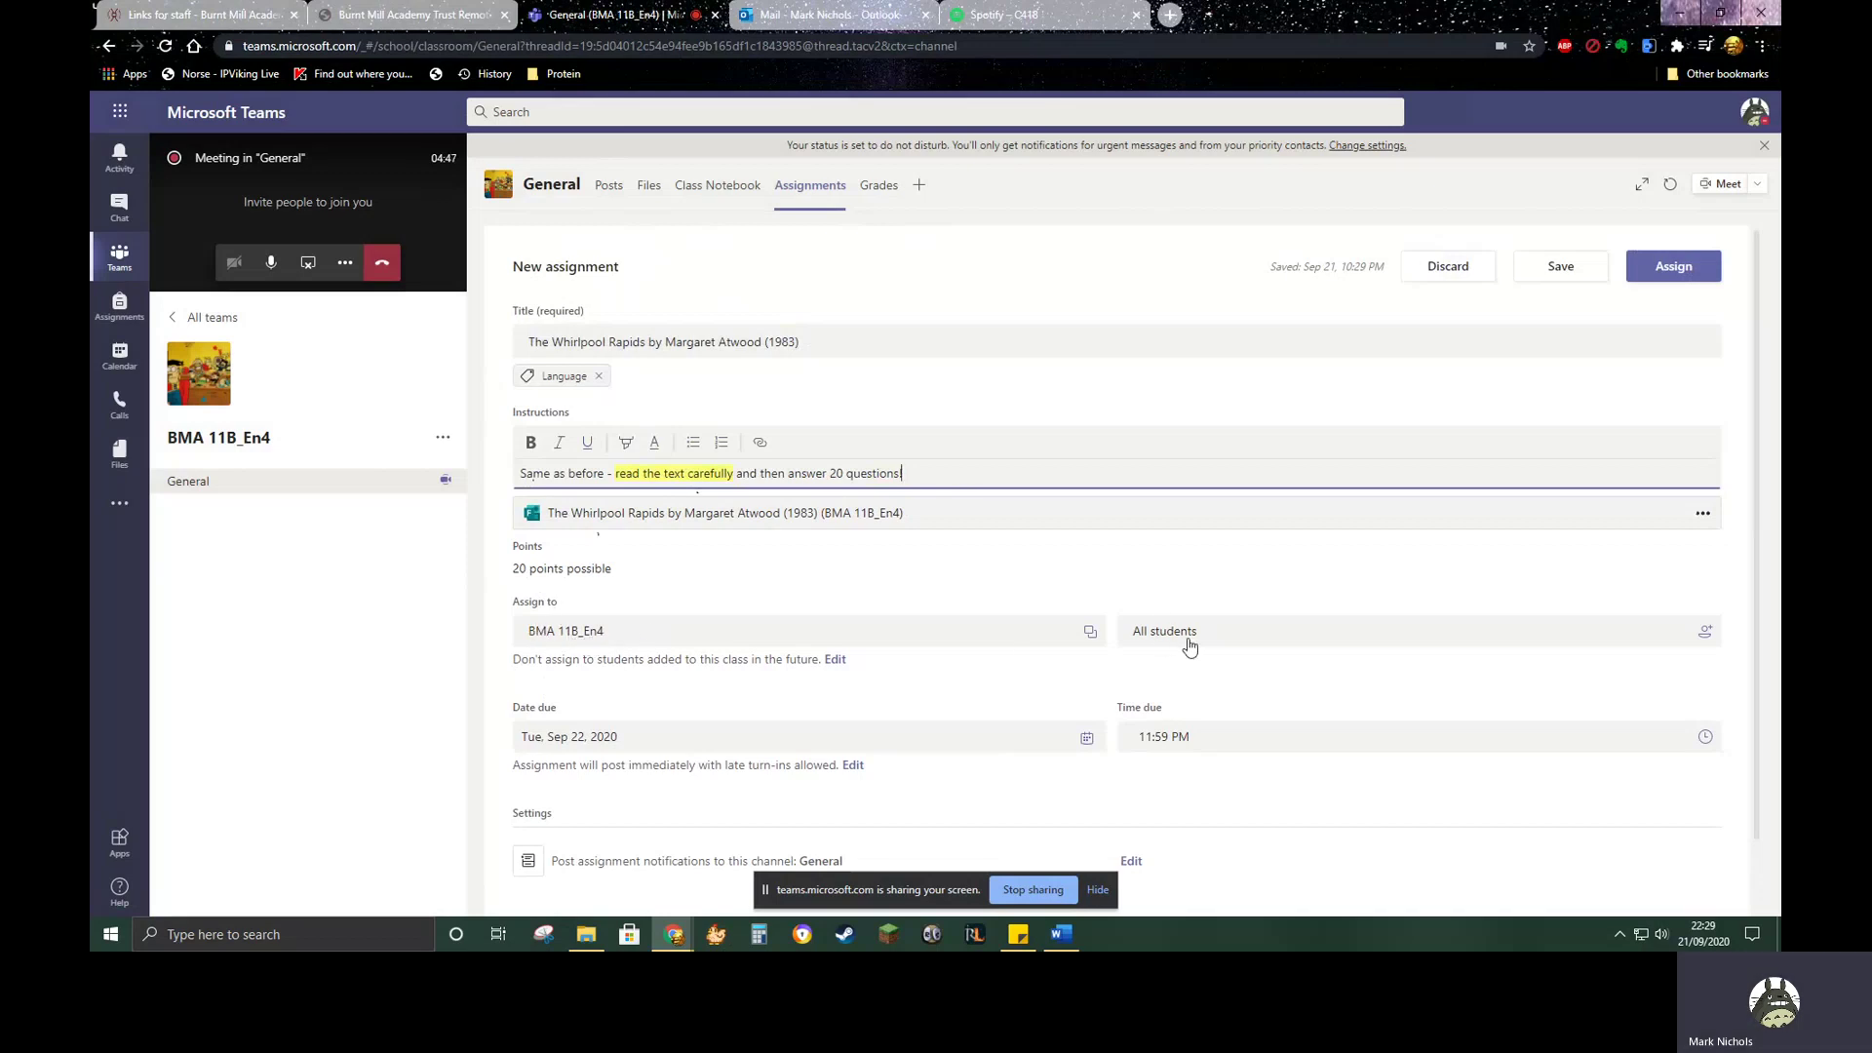
# Step: Set the assignment deadline to Sun, Sep 27, 2020 at 8:00 PM
pyautogui.click(1081, 746)
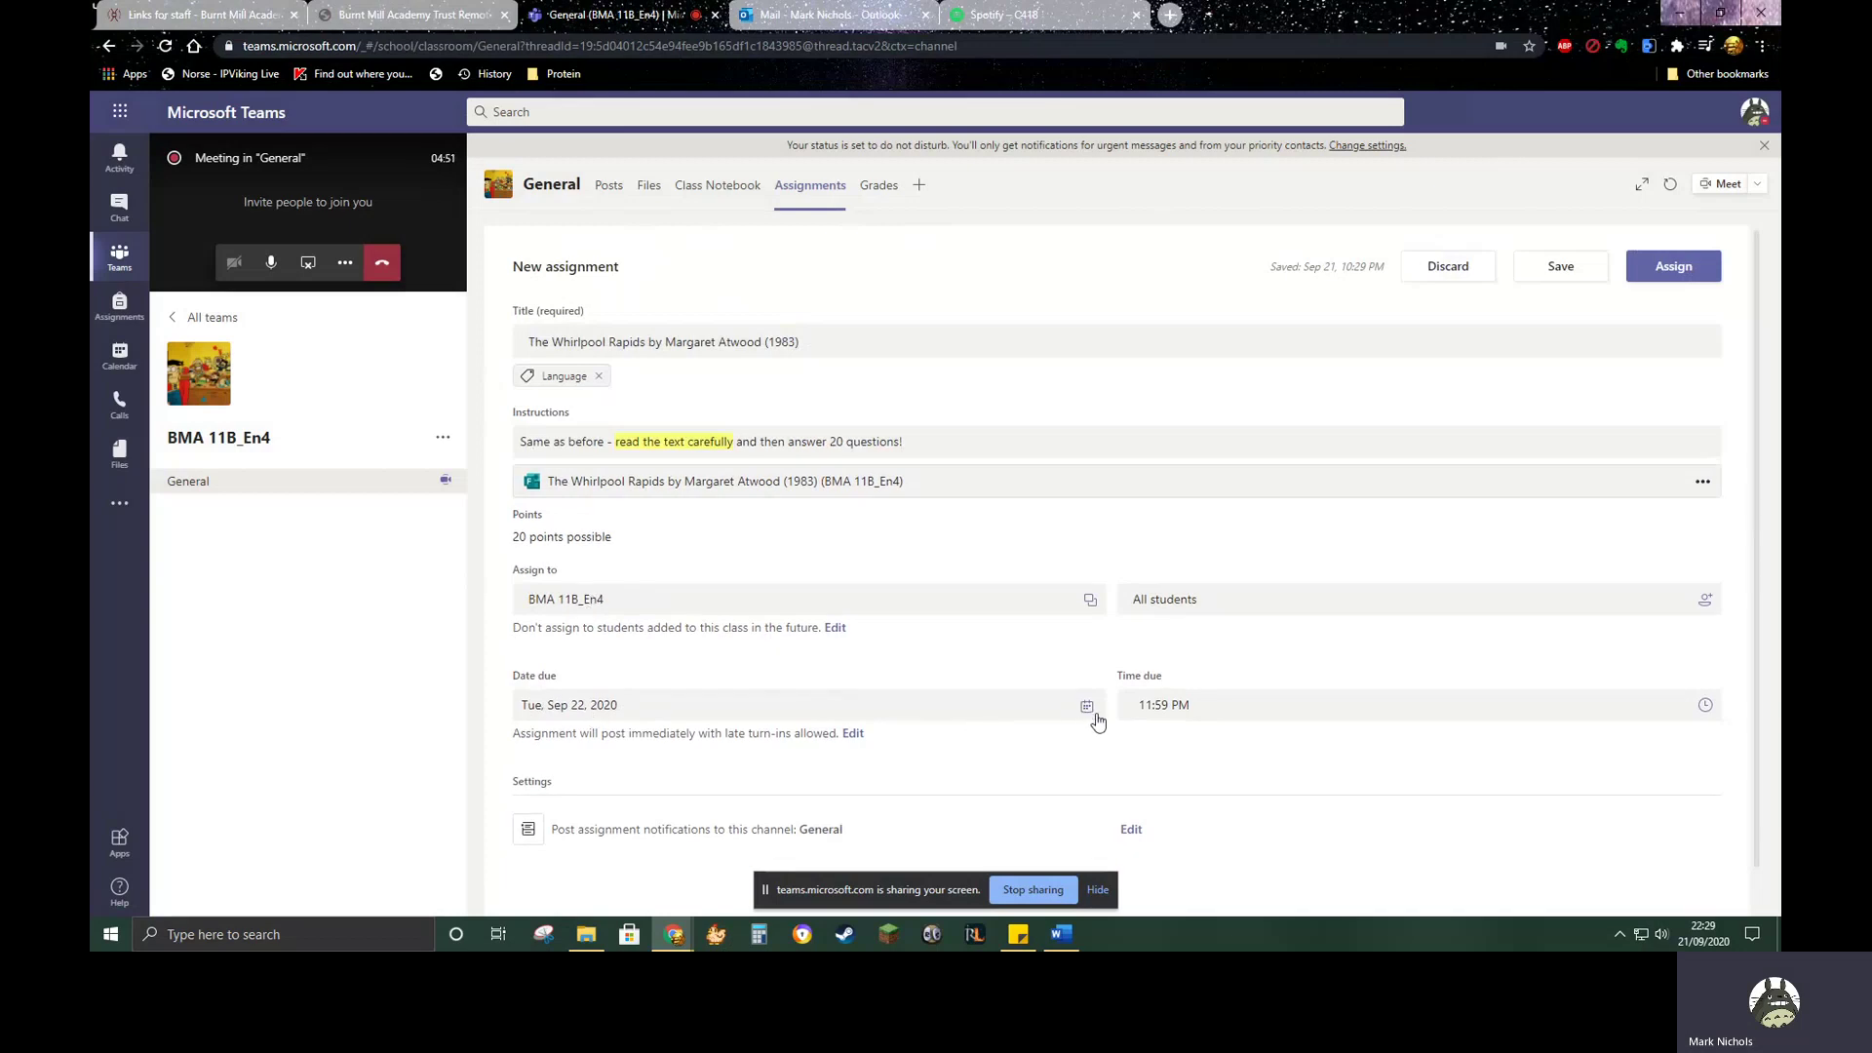
pyautogui.click(1087, 707)
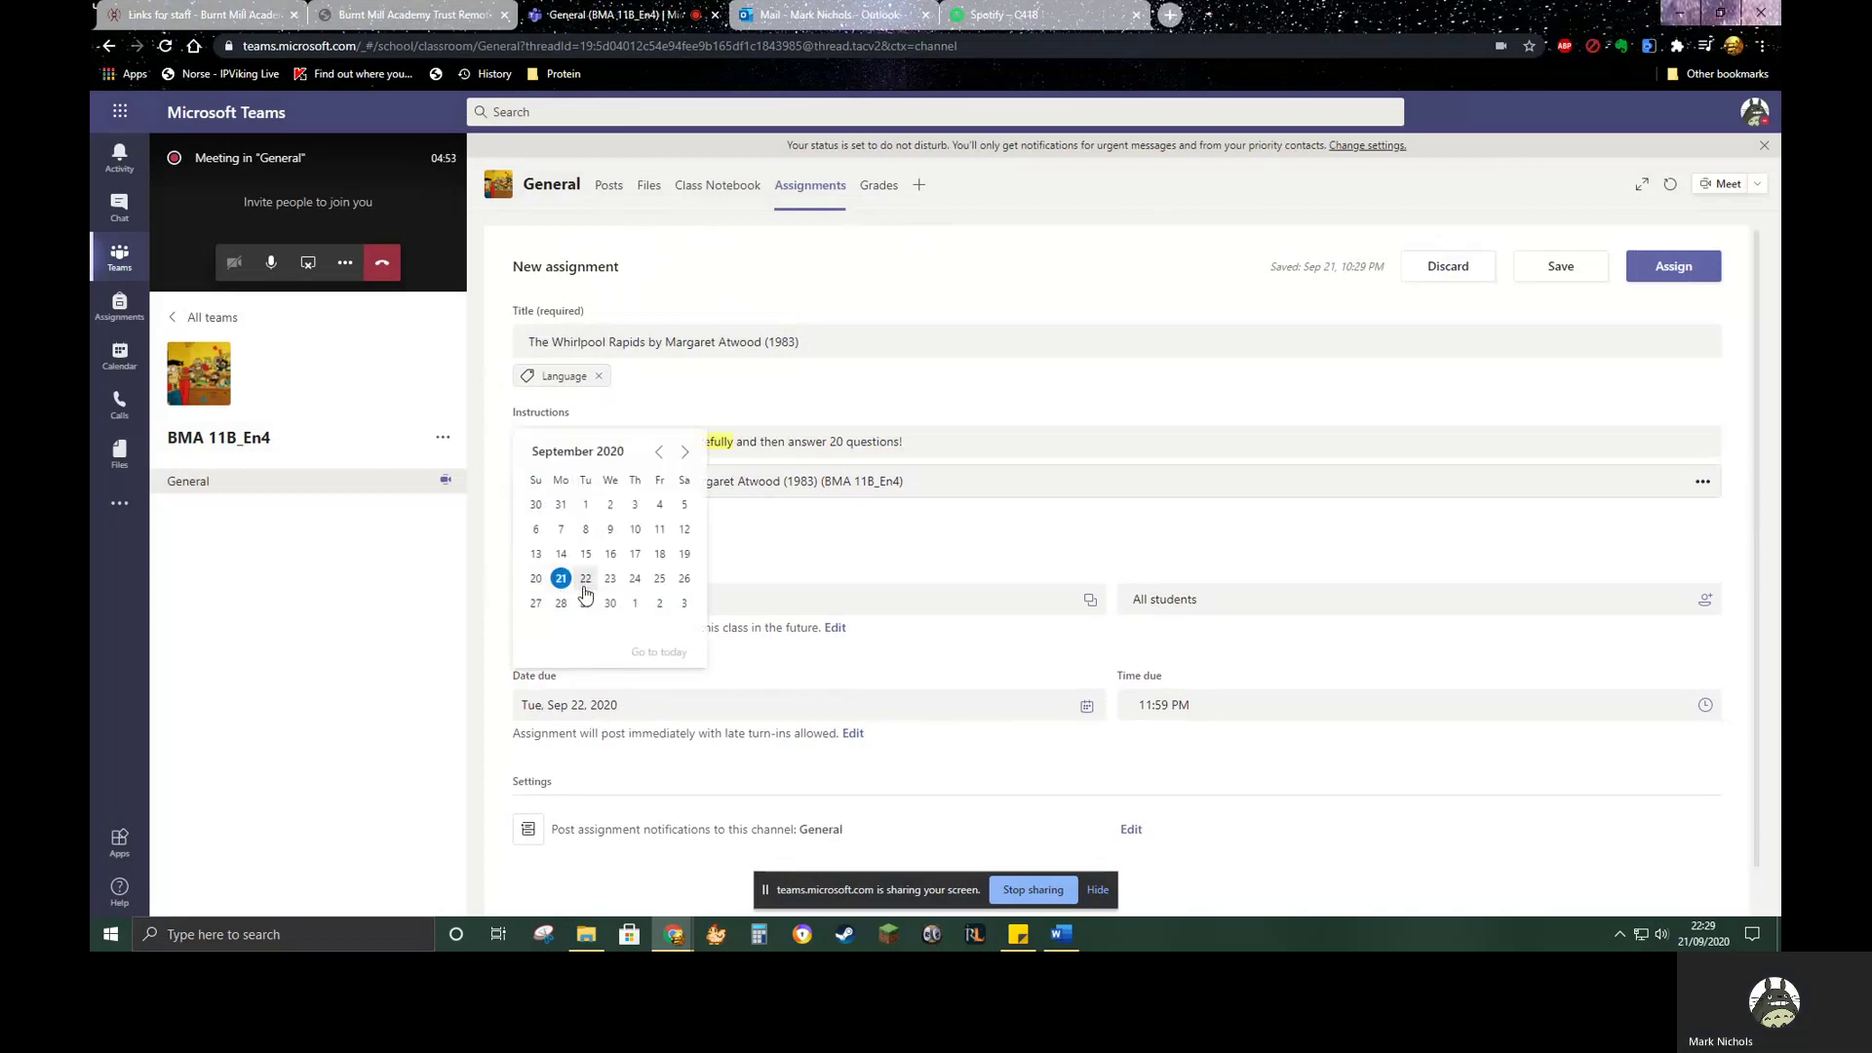
pyautogui.click(560, 603)
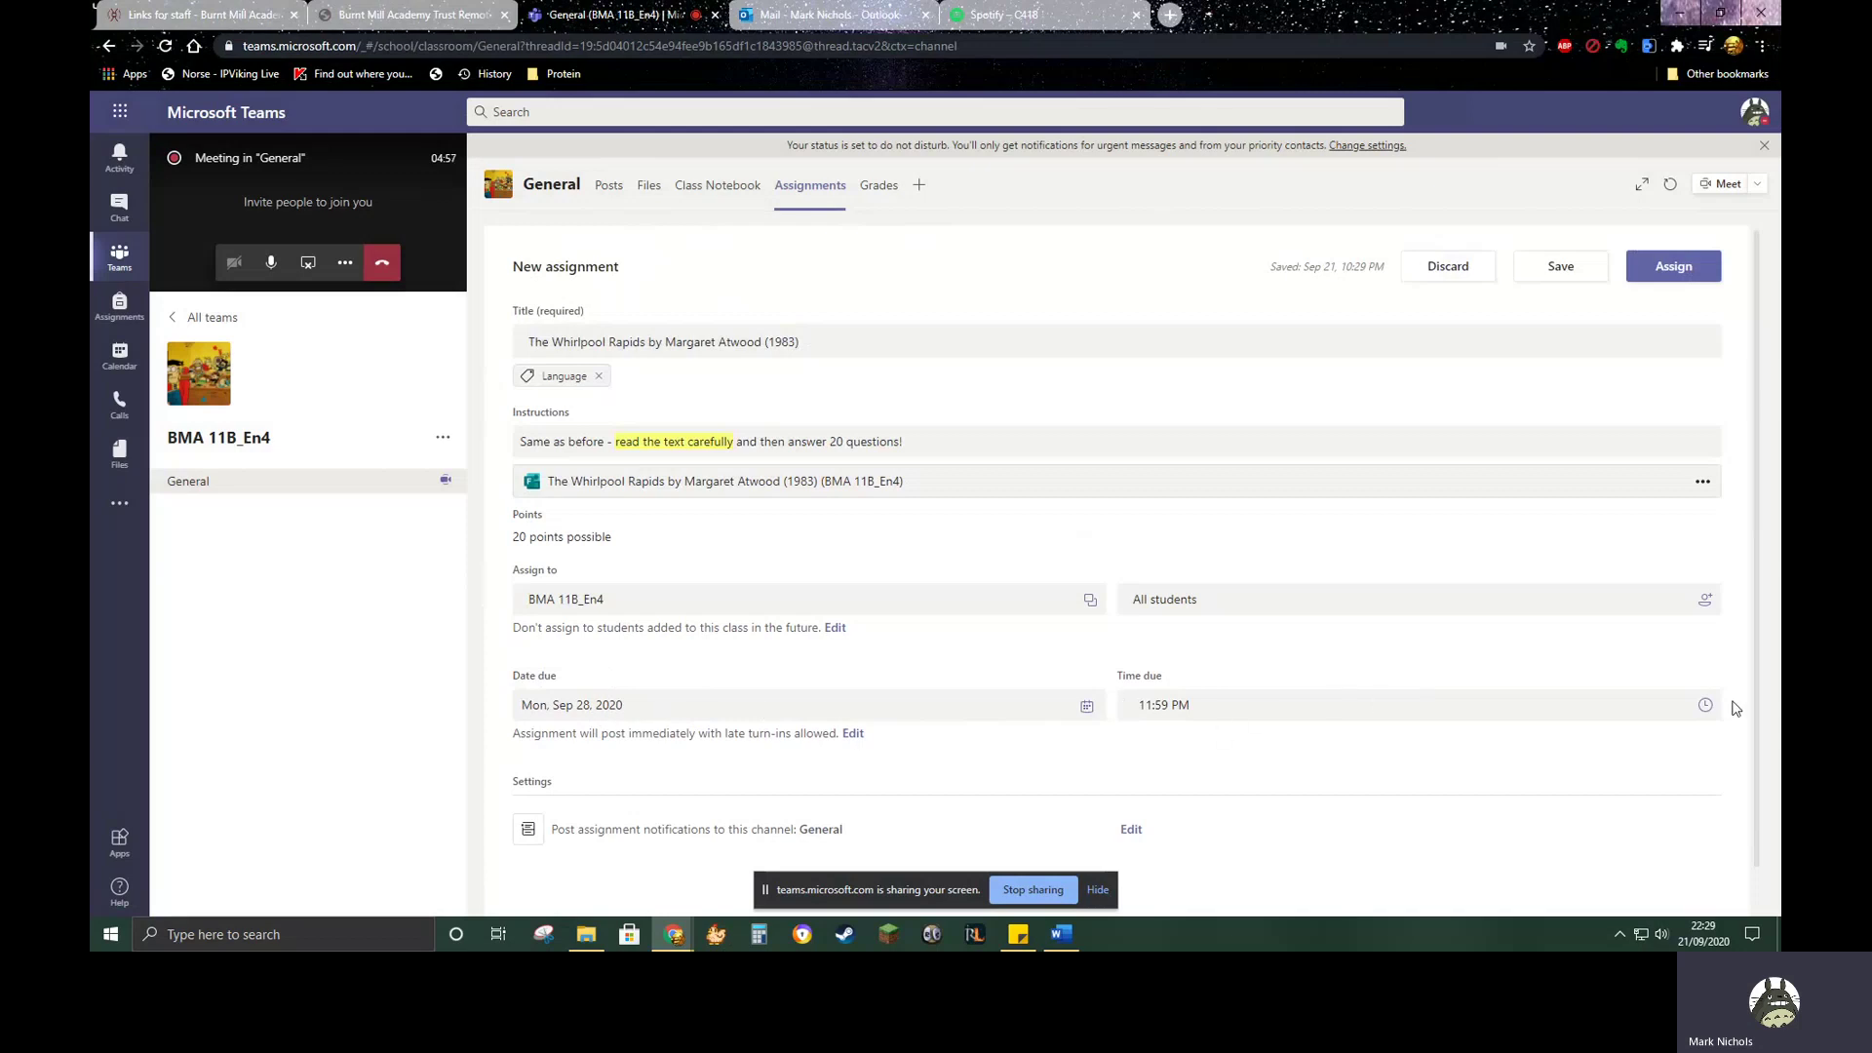
pyautogui.click(1087, 707)
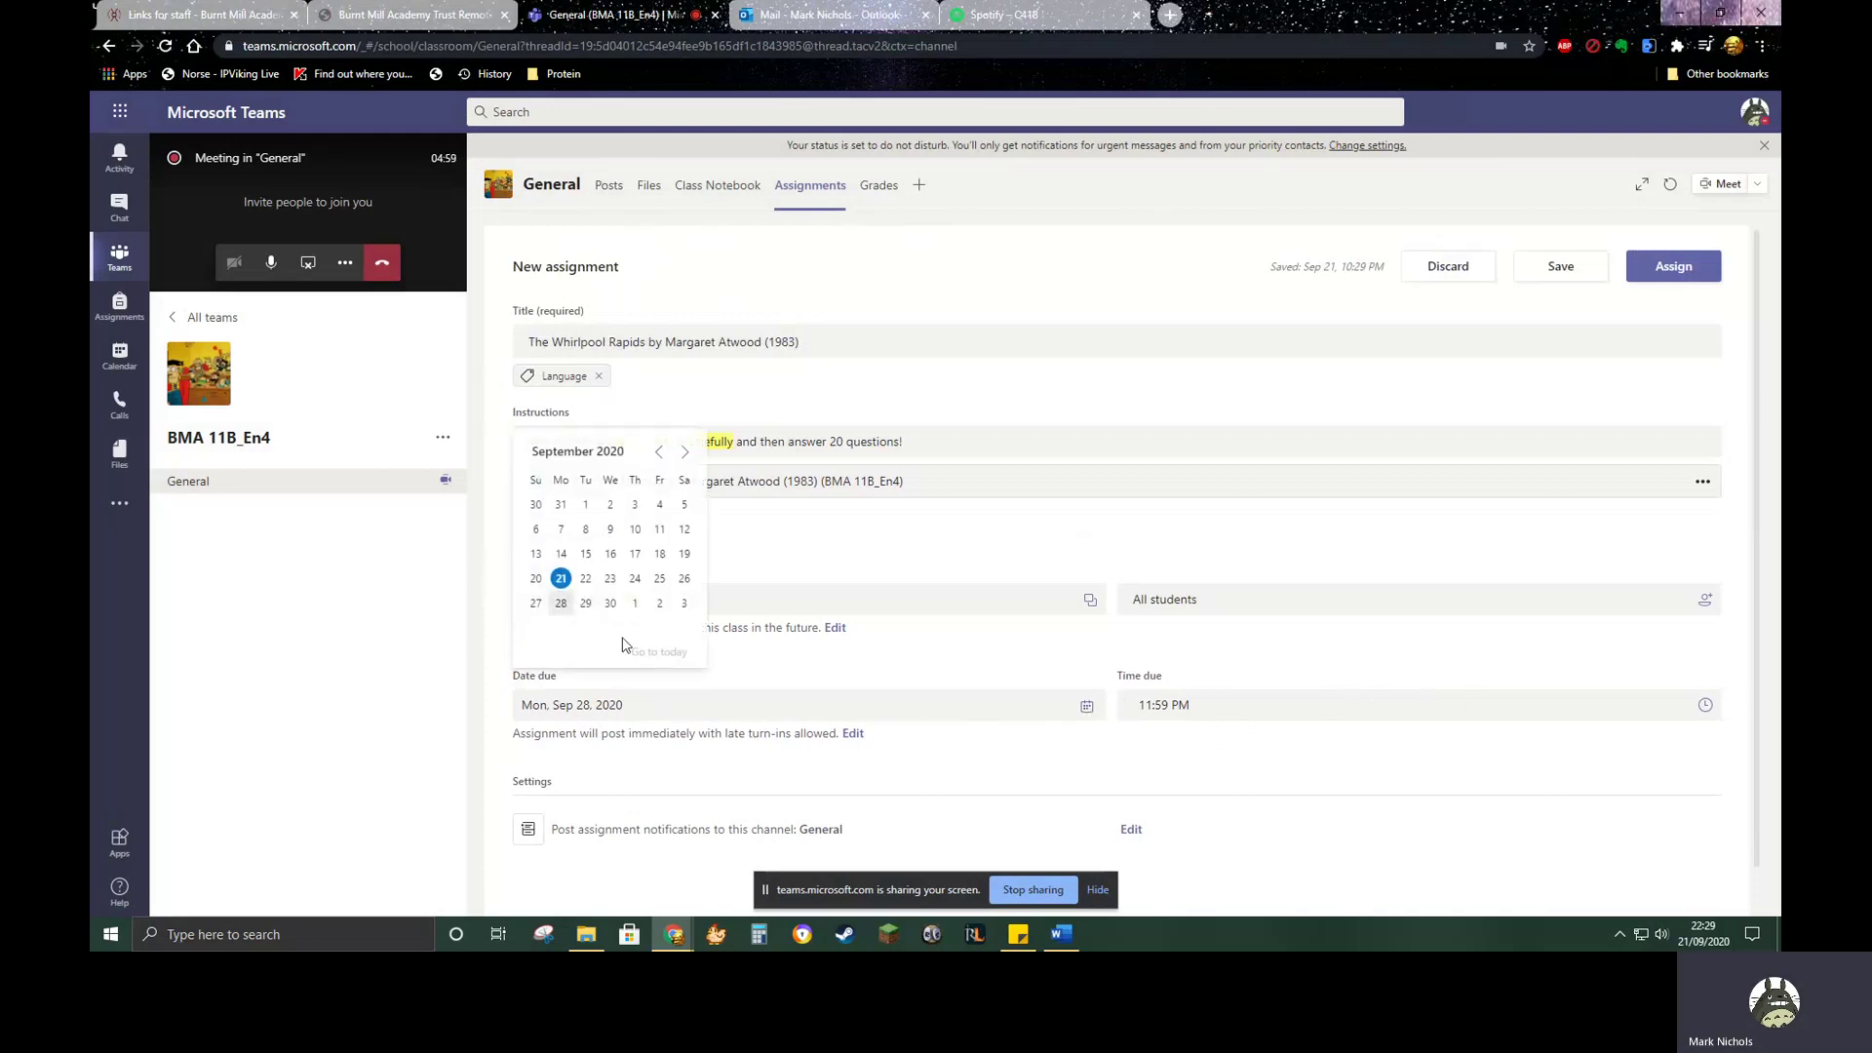
pyautogui.click(536, 605)
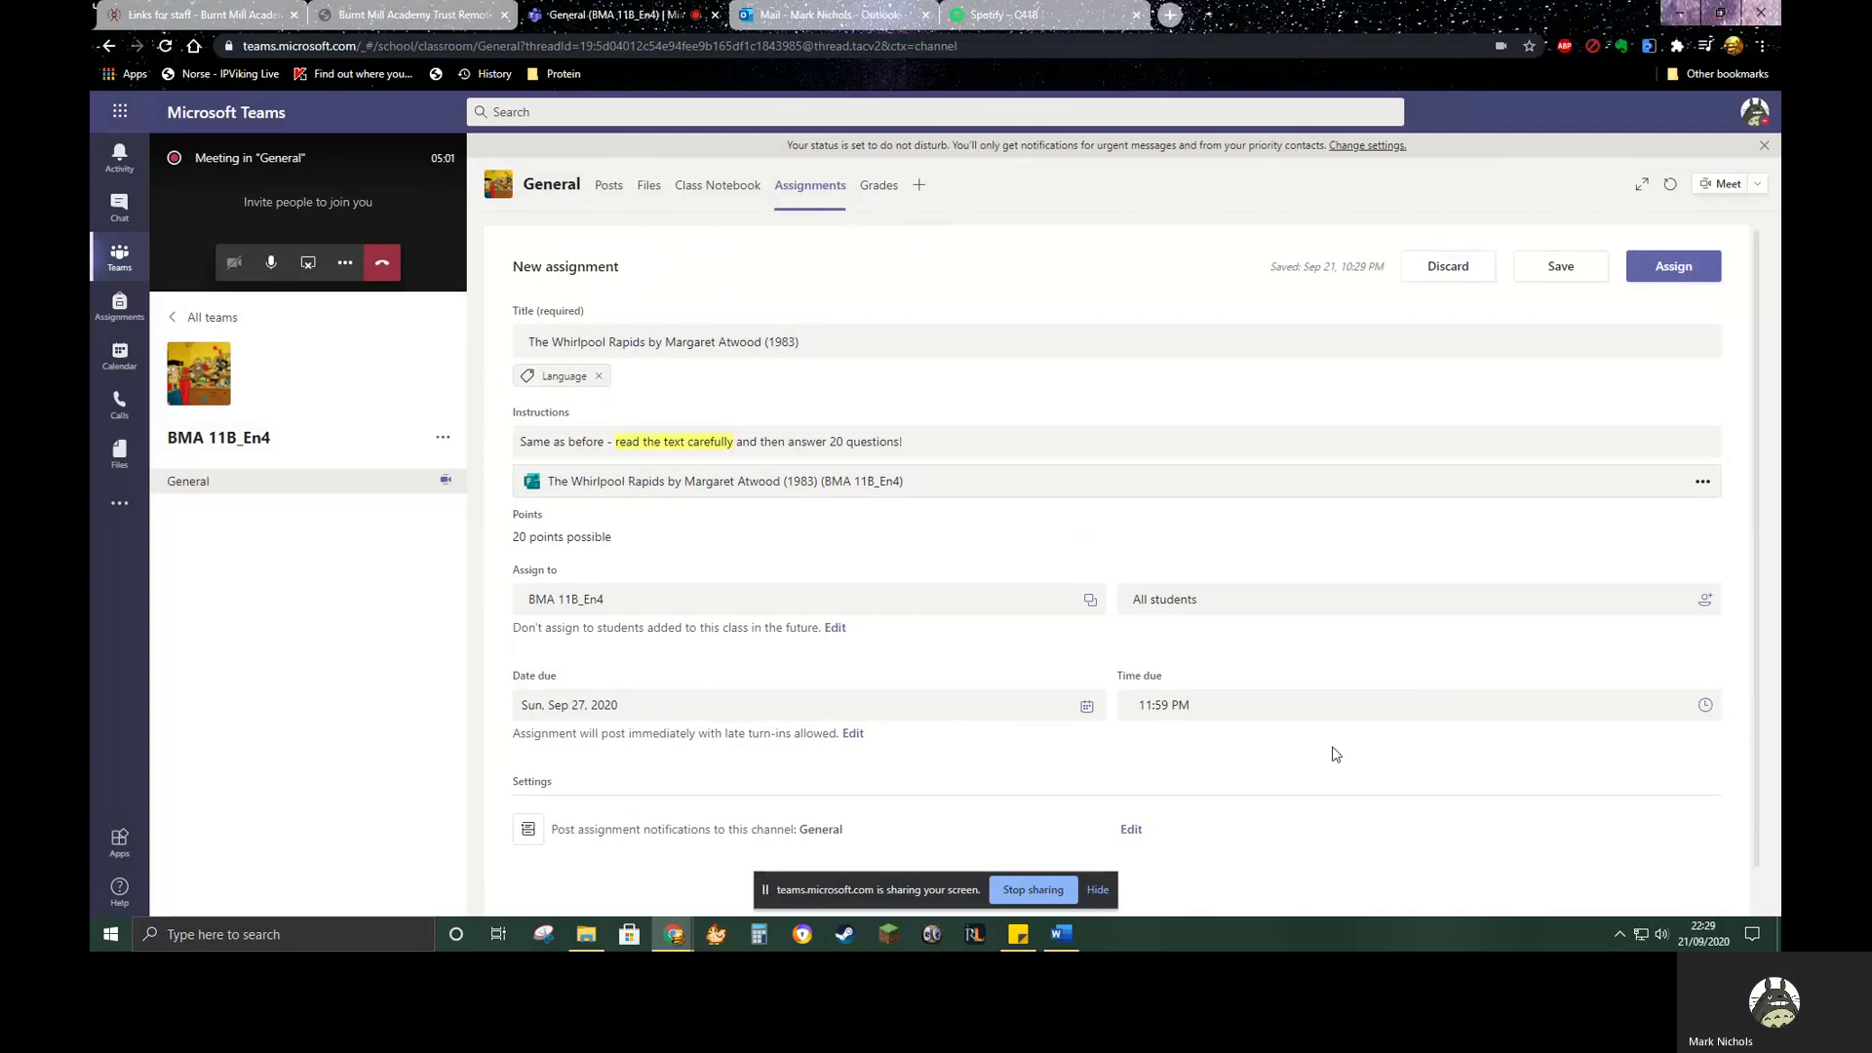
pyautogui.click(1706, 710)
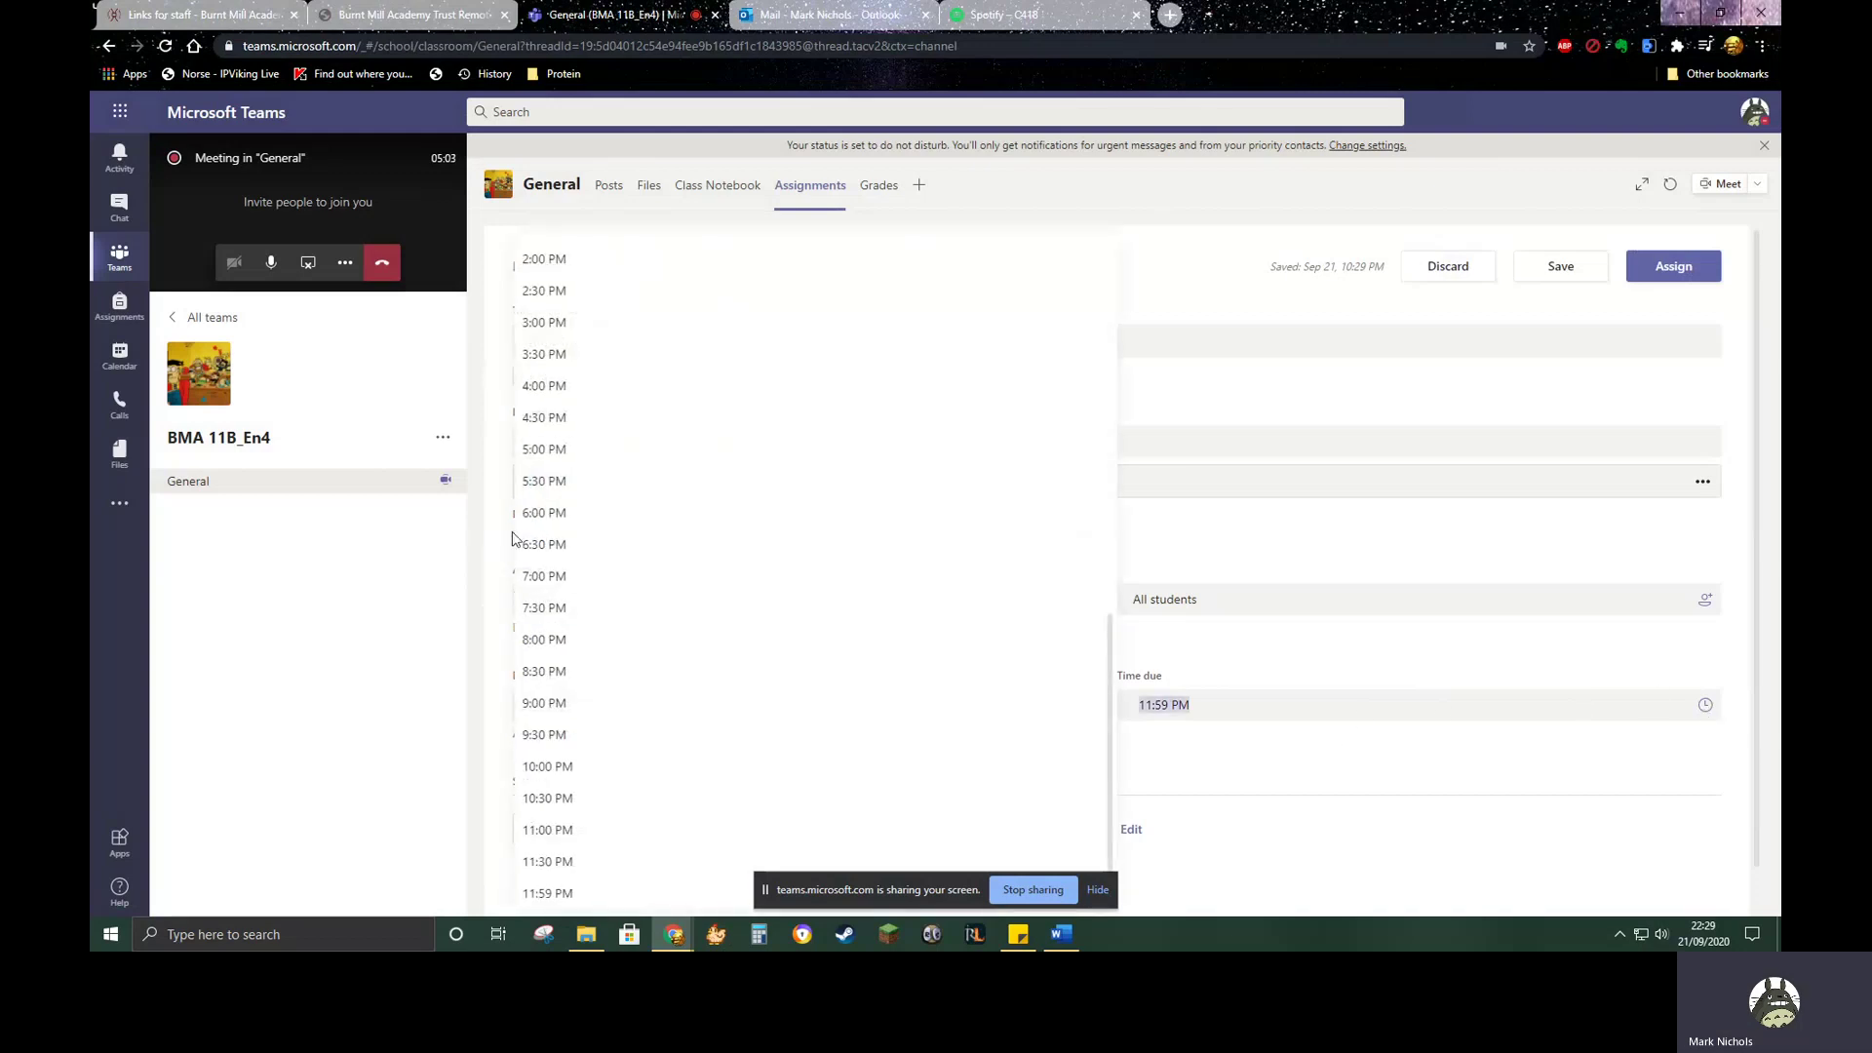
pyautogui.click(585, 640)
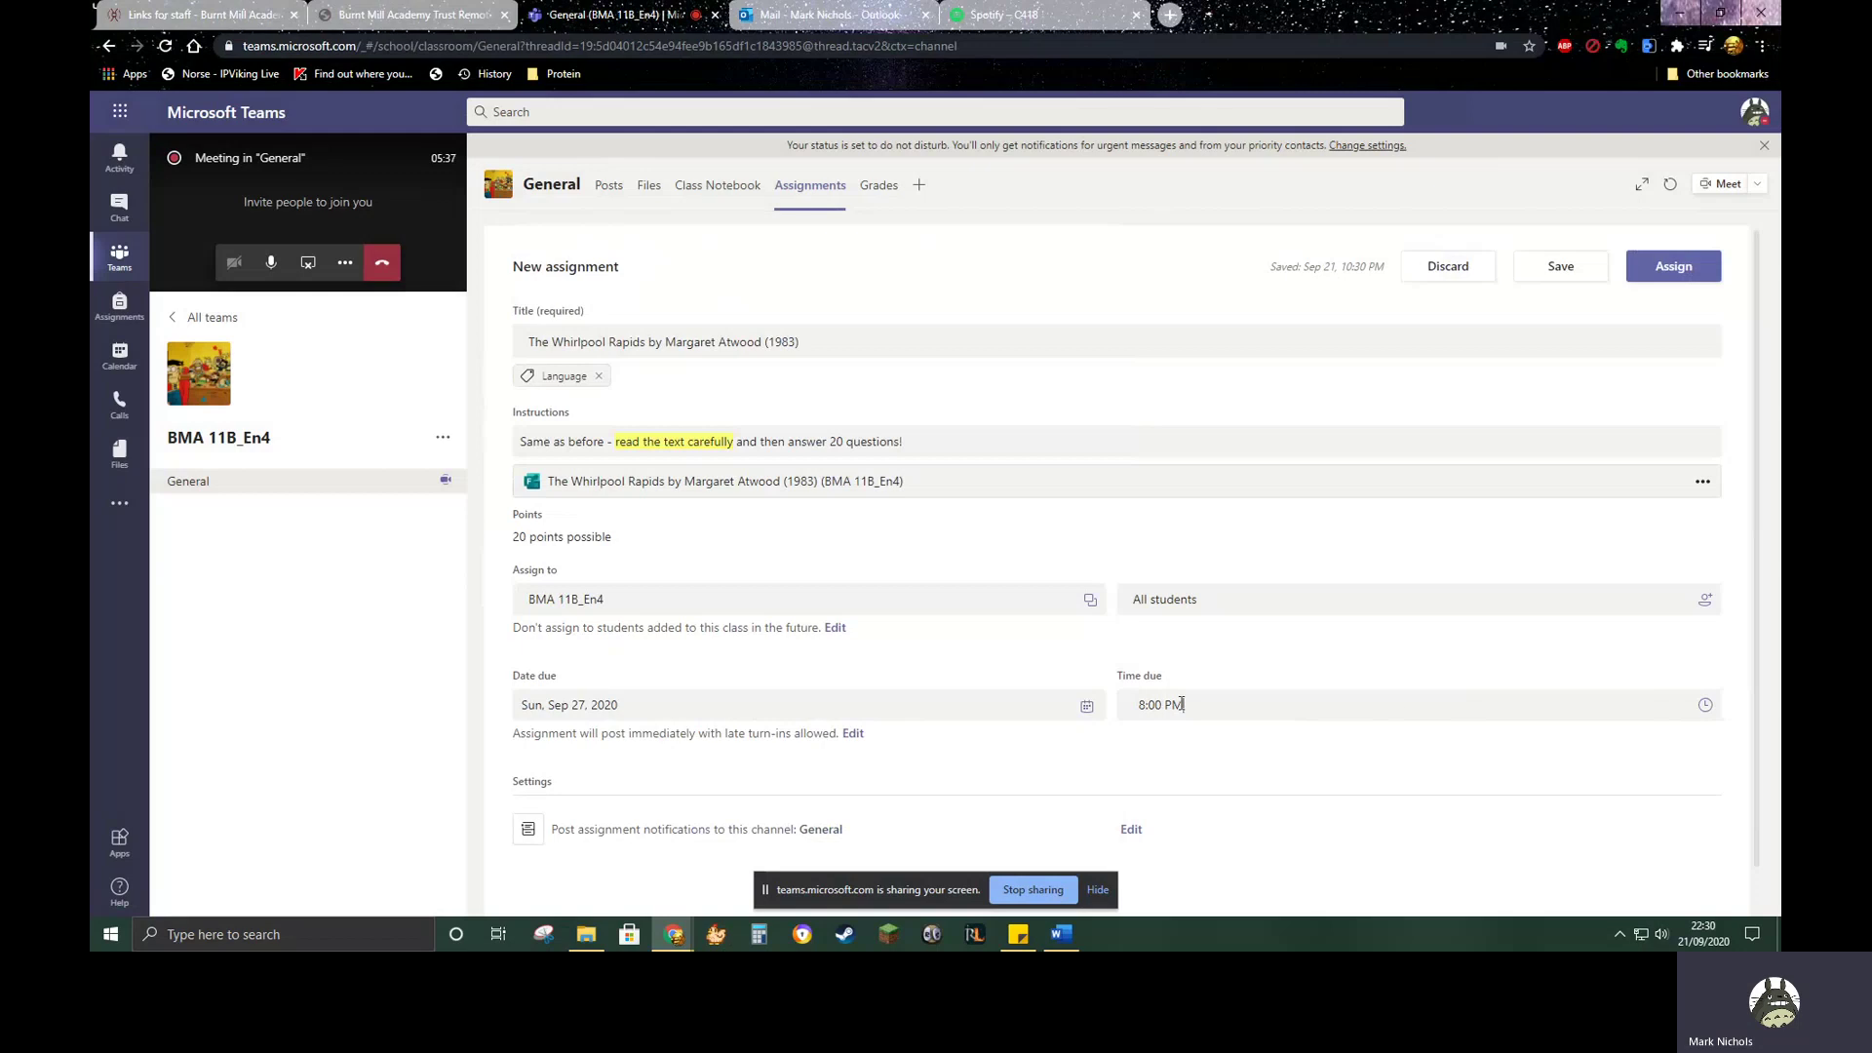
# Step: Assign the completed quiz "The Whirlpool Rapids by Margaret Atwood (1983)" to all students in BMA 11B_En4
pyautogui.scroll(-1, 702, 732)
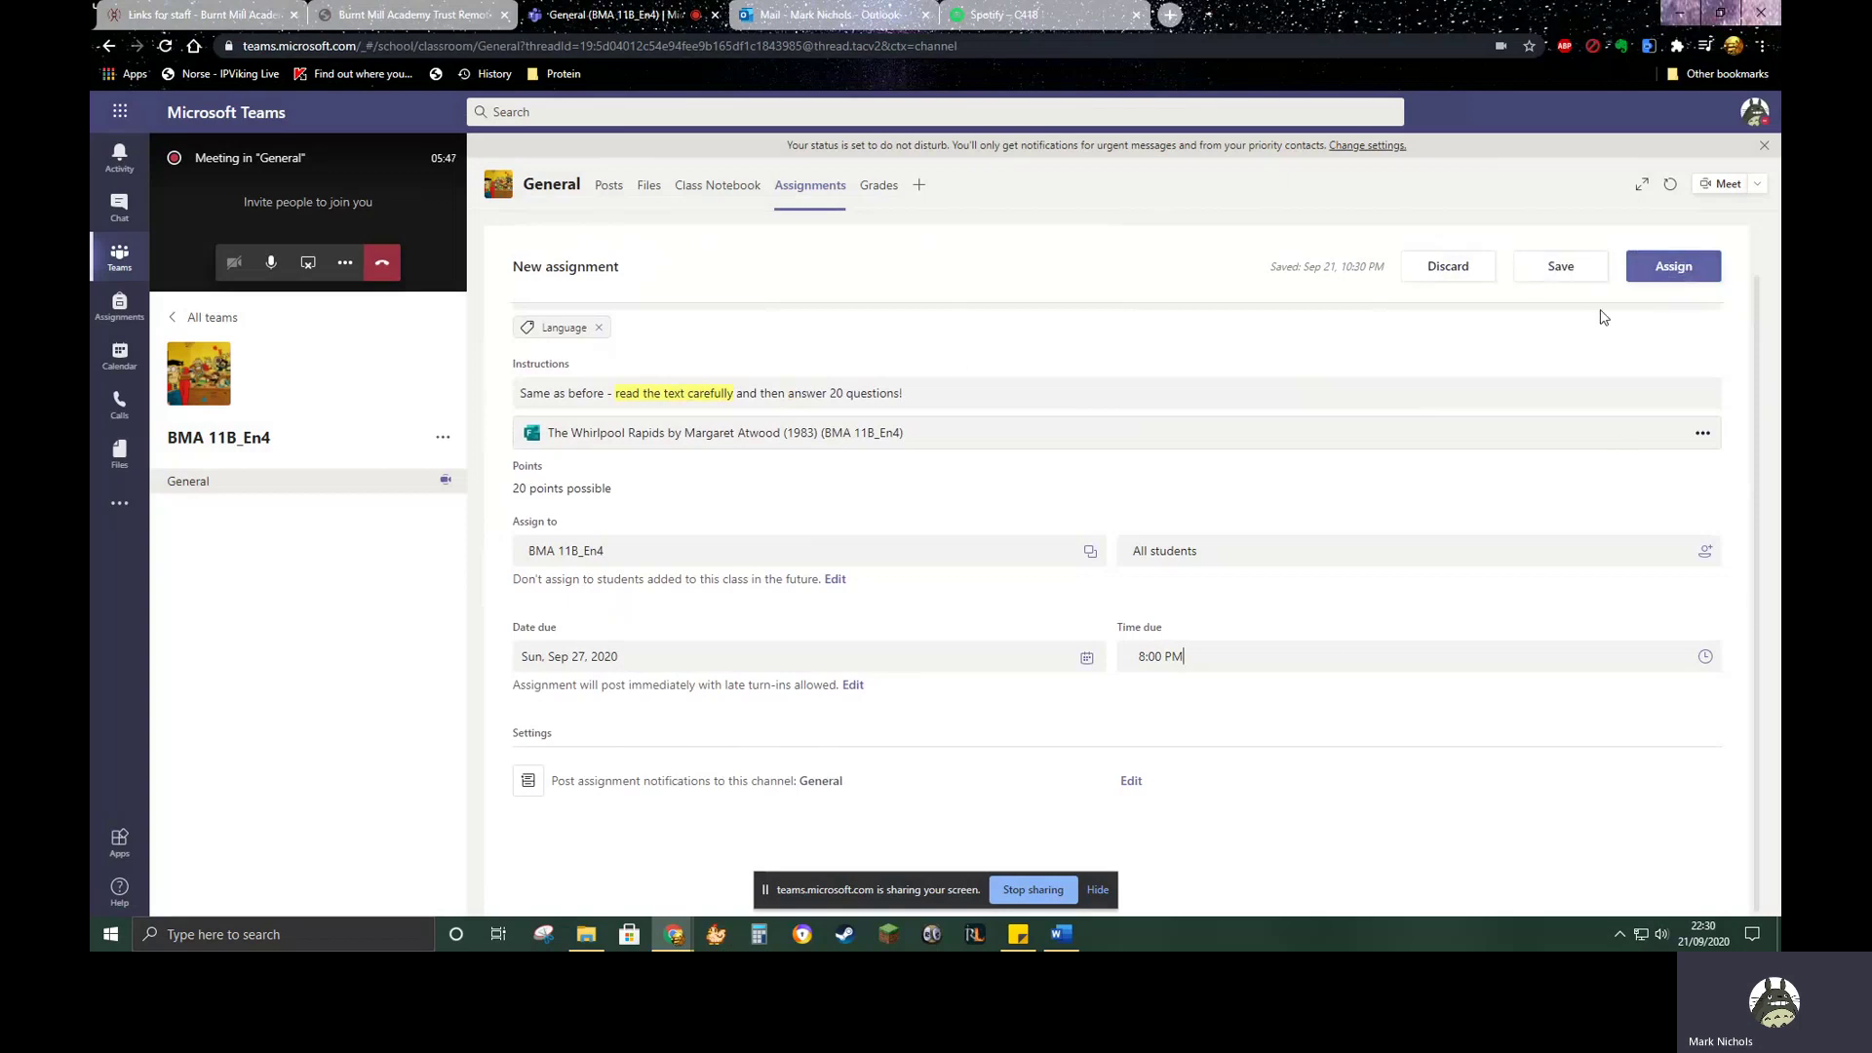
pyautogui.click(1679, 273)
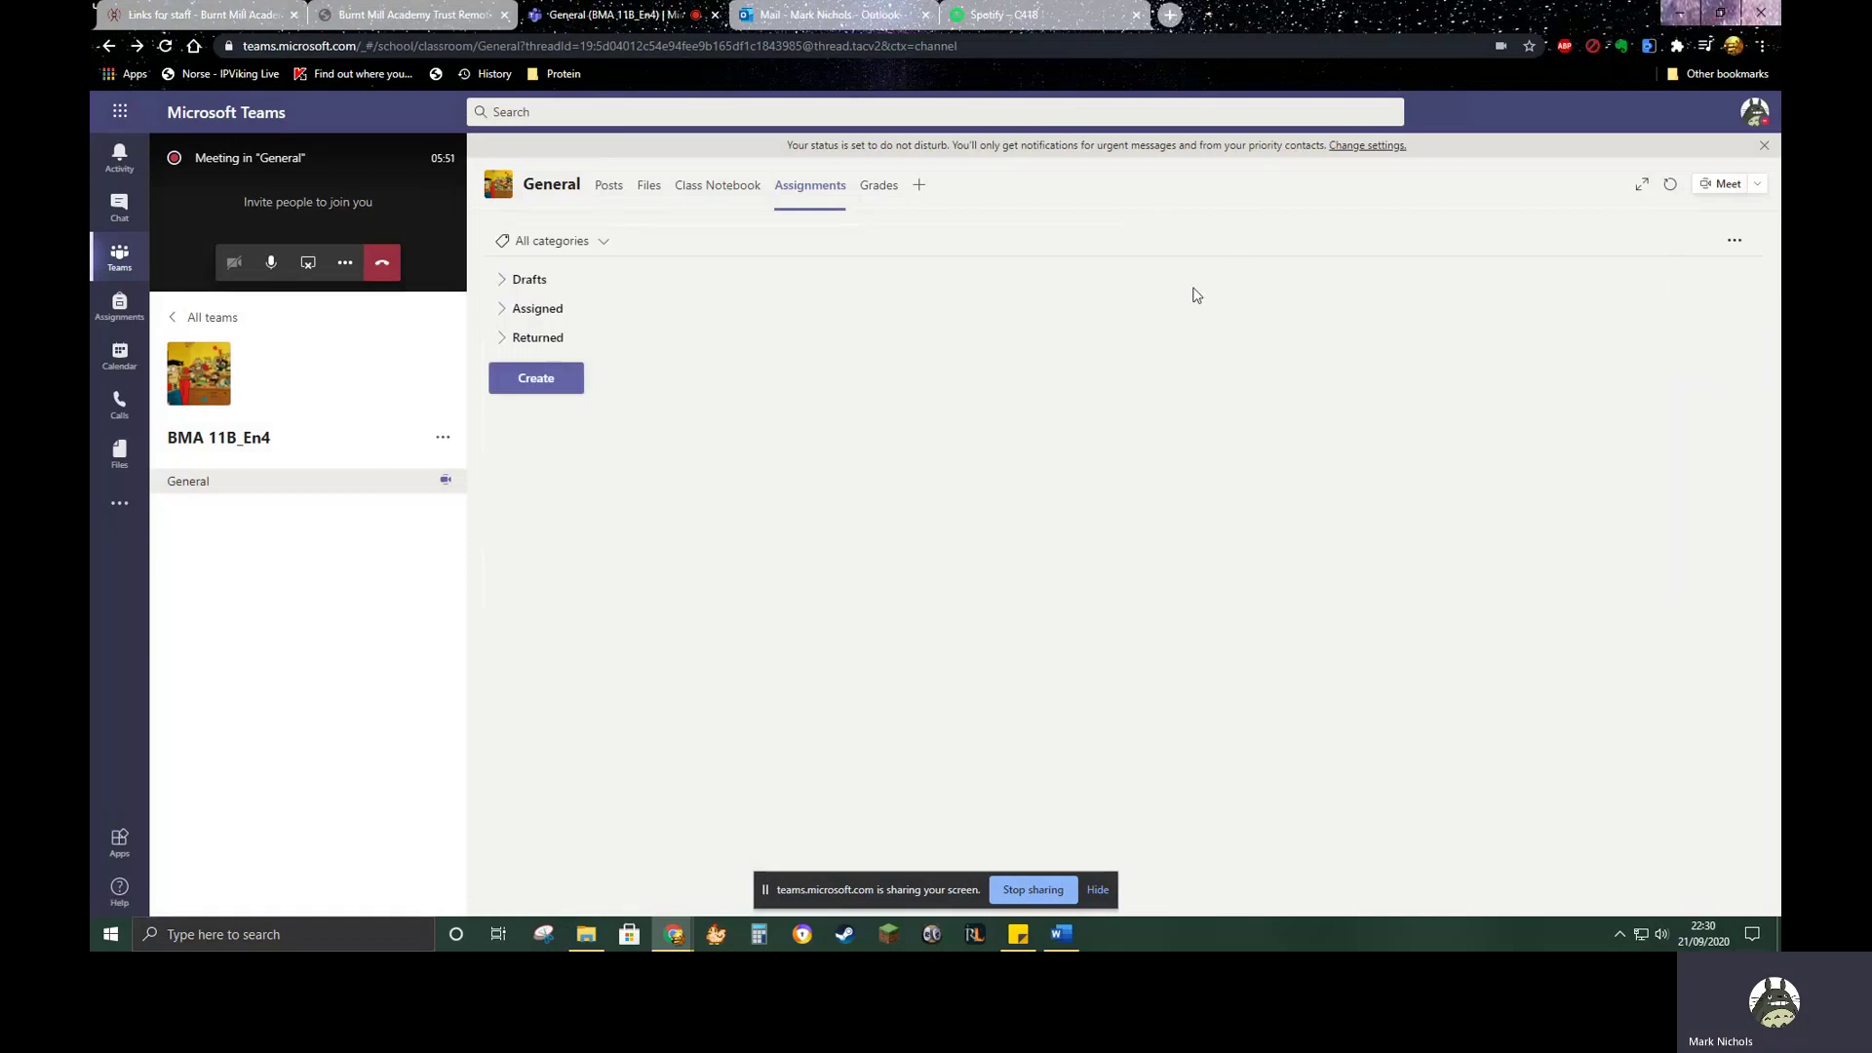
# Step: Review the class's assigned and returned assignments, then collapse both lists
pyautogui.click(536, 312)
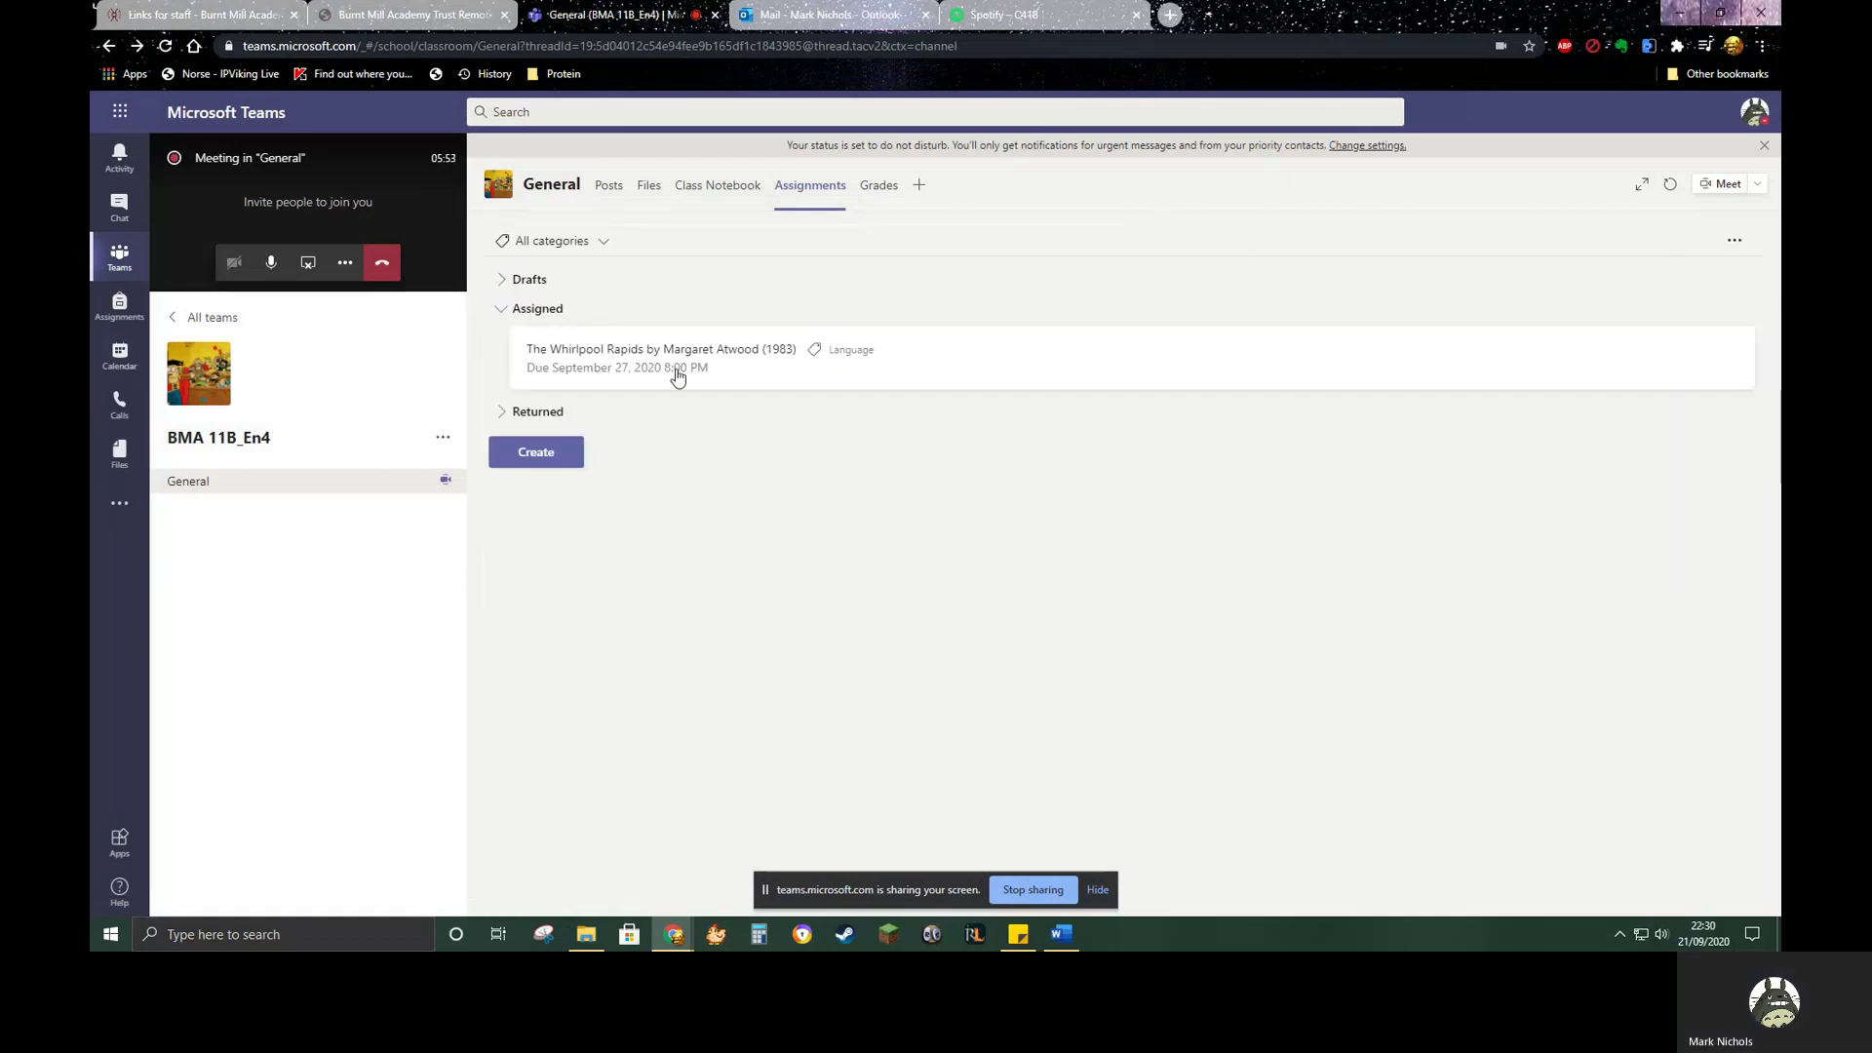
pyautogui.click(537, 414)
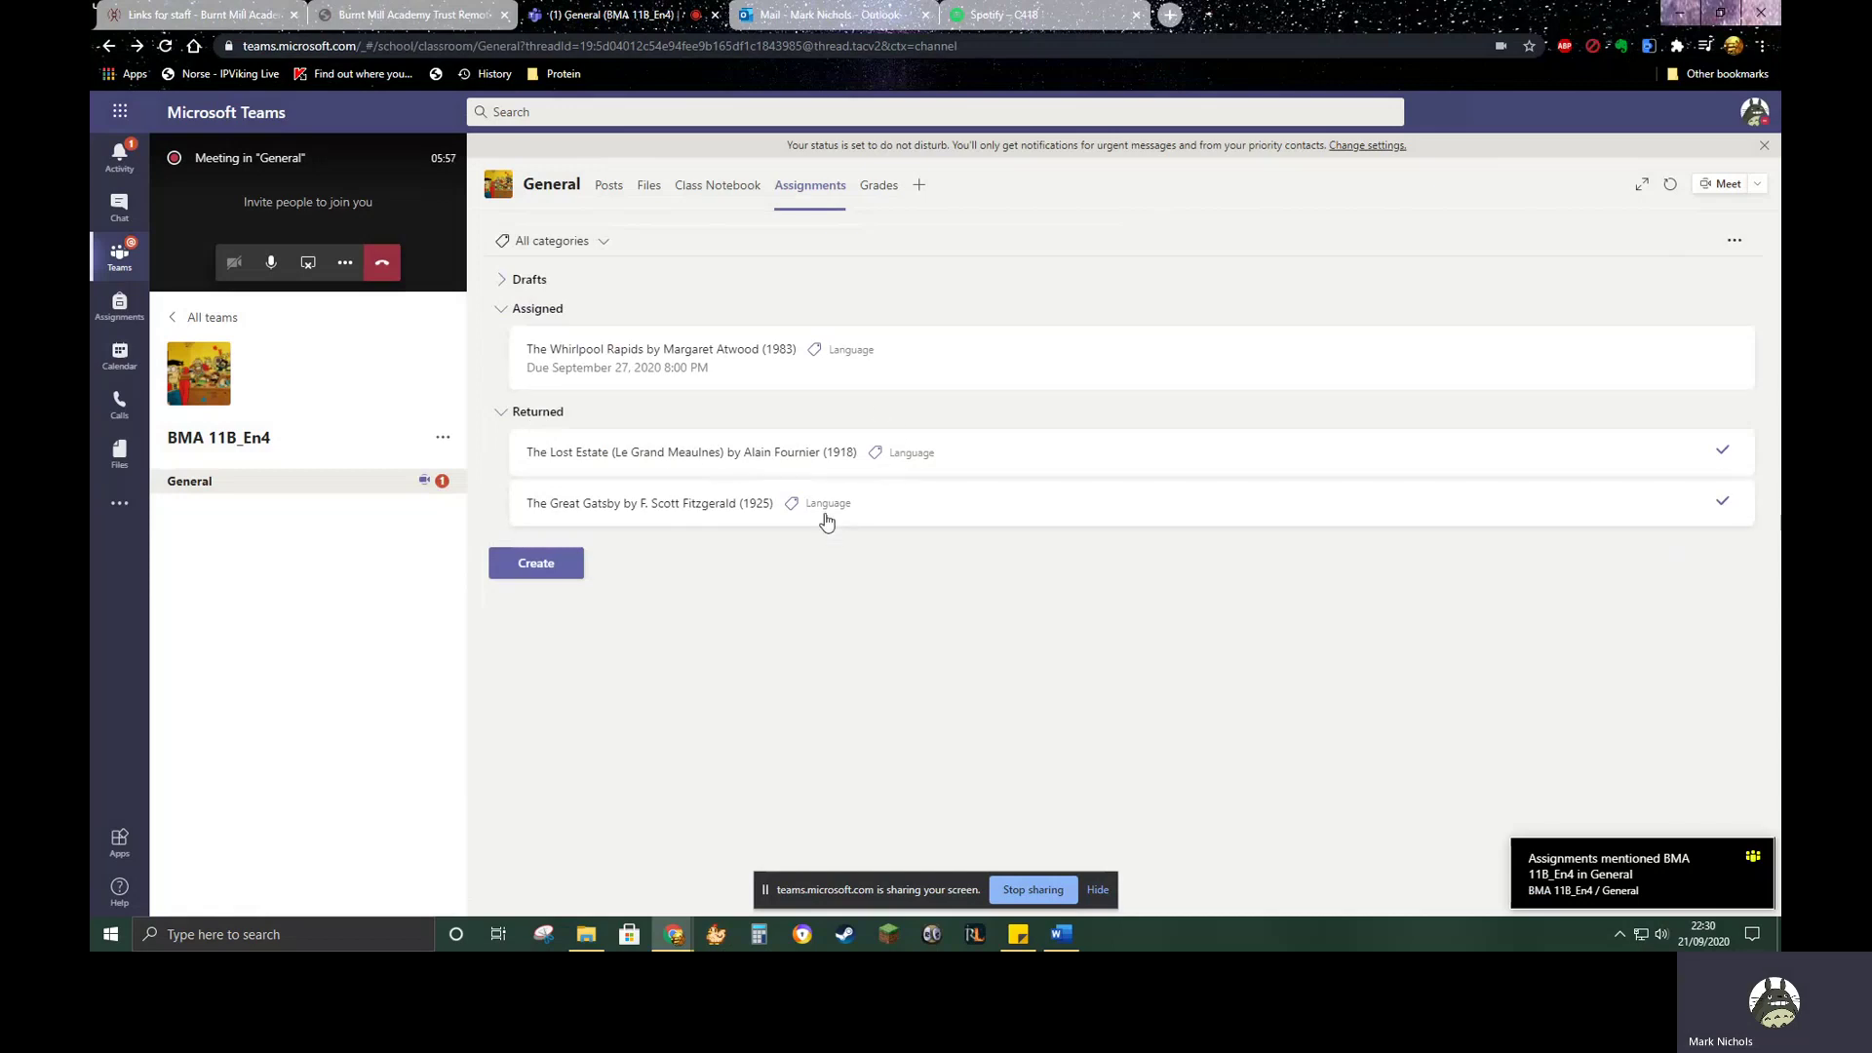
pyautogui.click(542, 413)
pyautogui.click(547, 310)
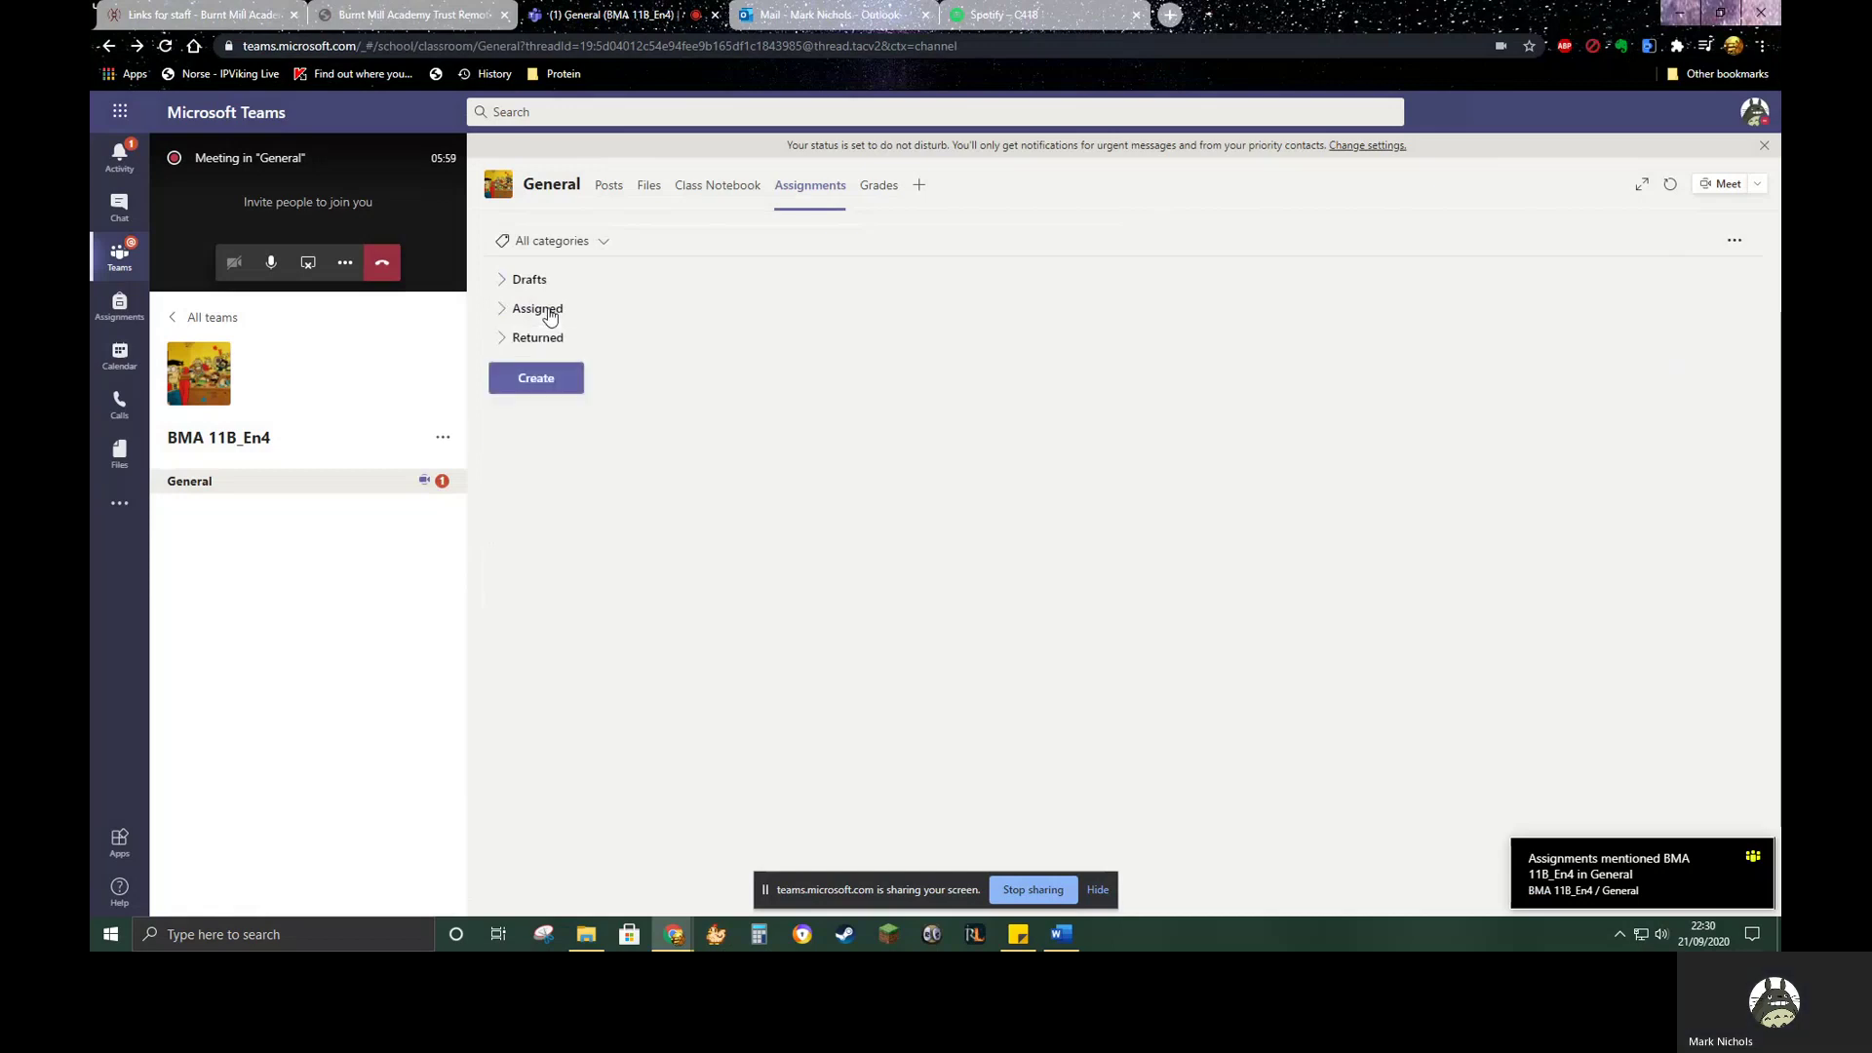
# Step: Examine the class's grades for every student across the three Language assignments, from the first student to the last
pyautogui.click(874, 190)
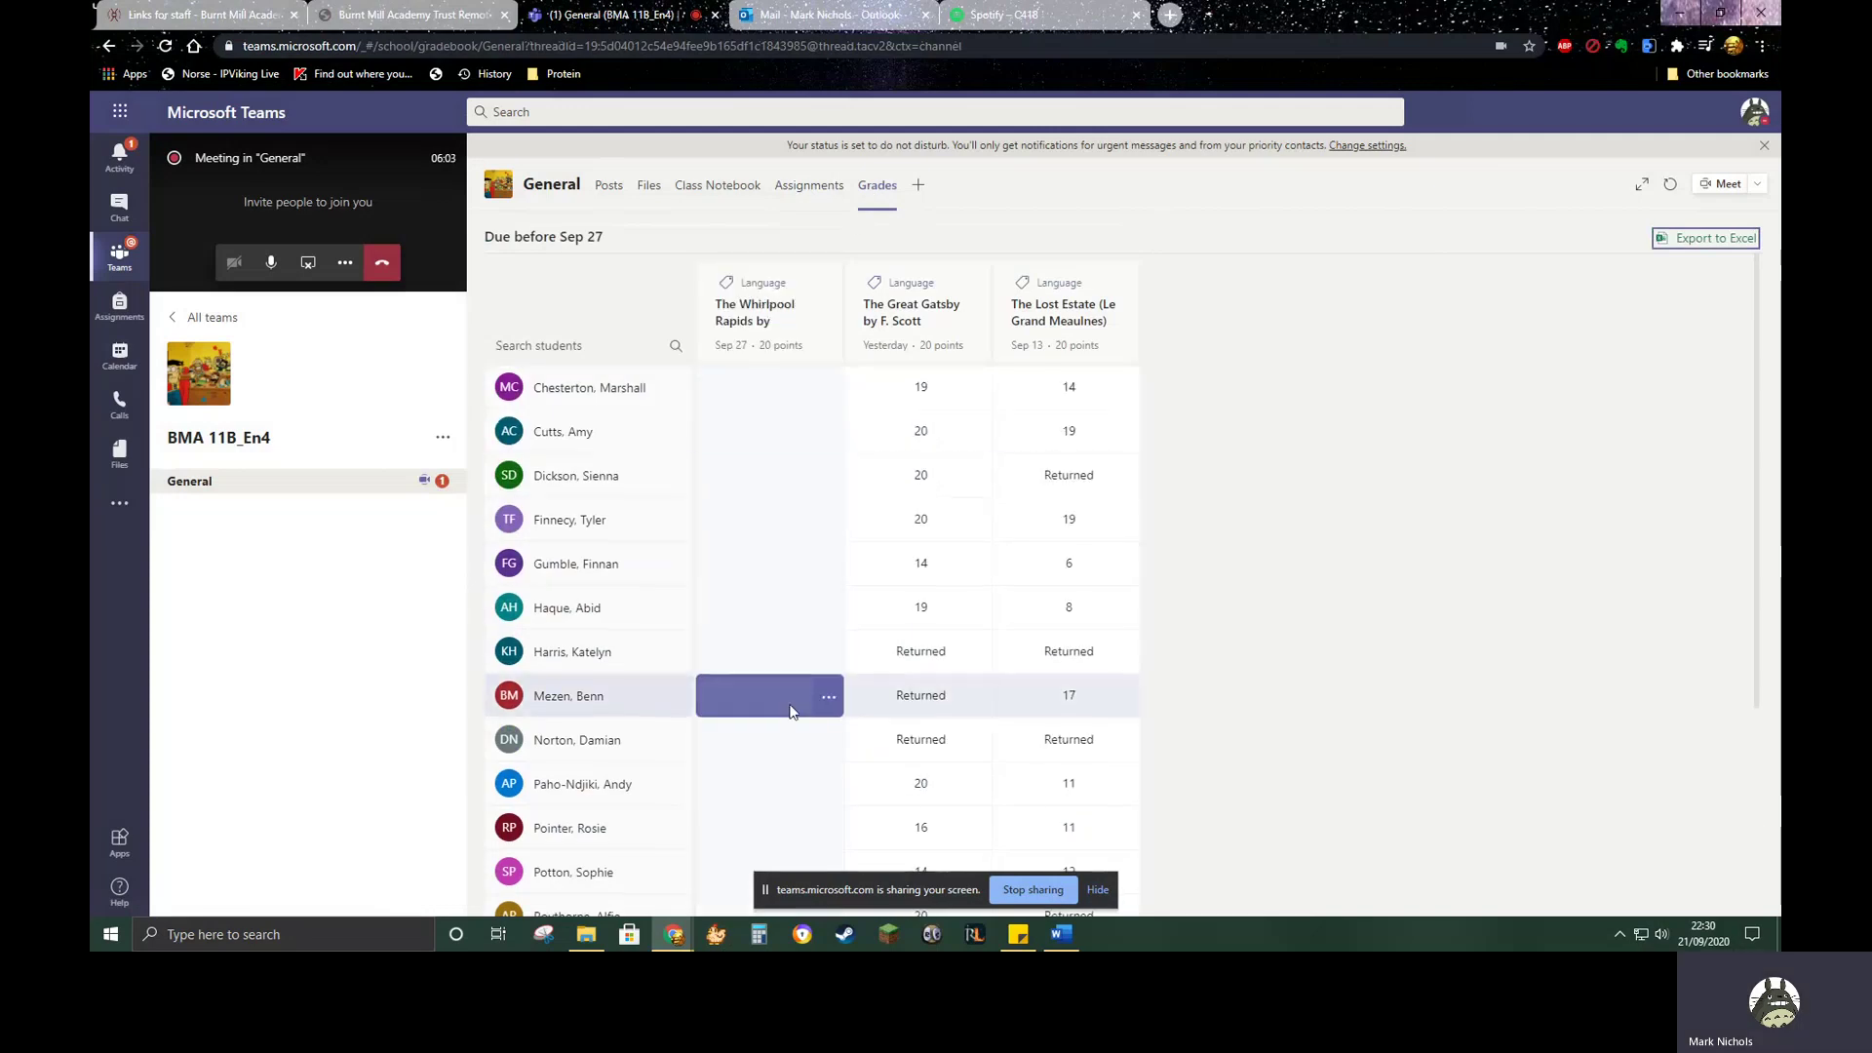
pyautogui.scroll(-3, 786, 712)
pyautogui.scroll(3, 757, 429)
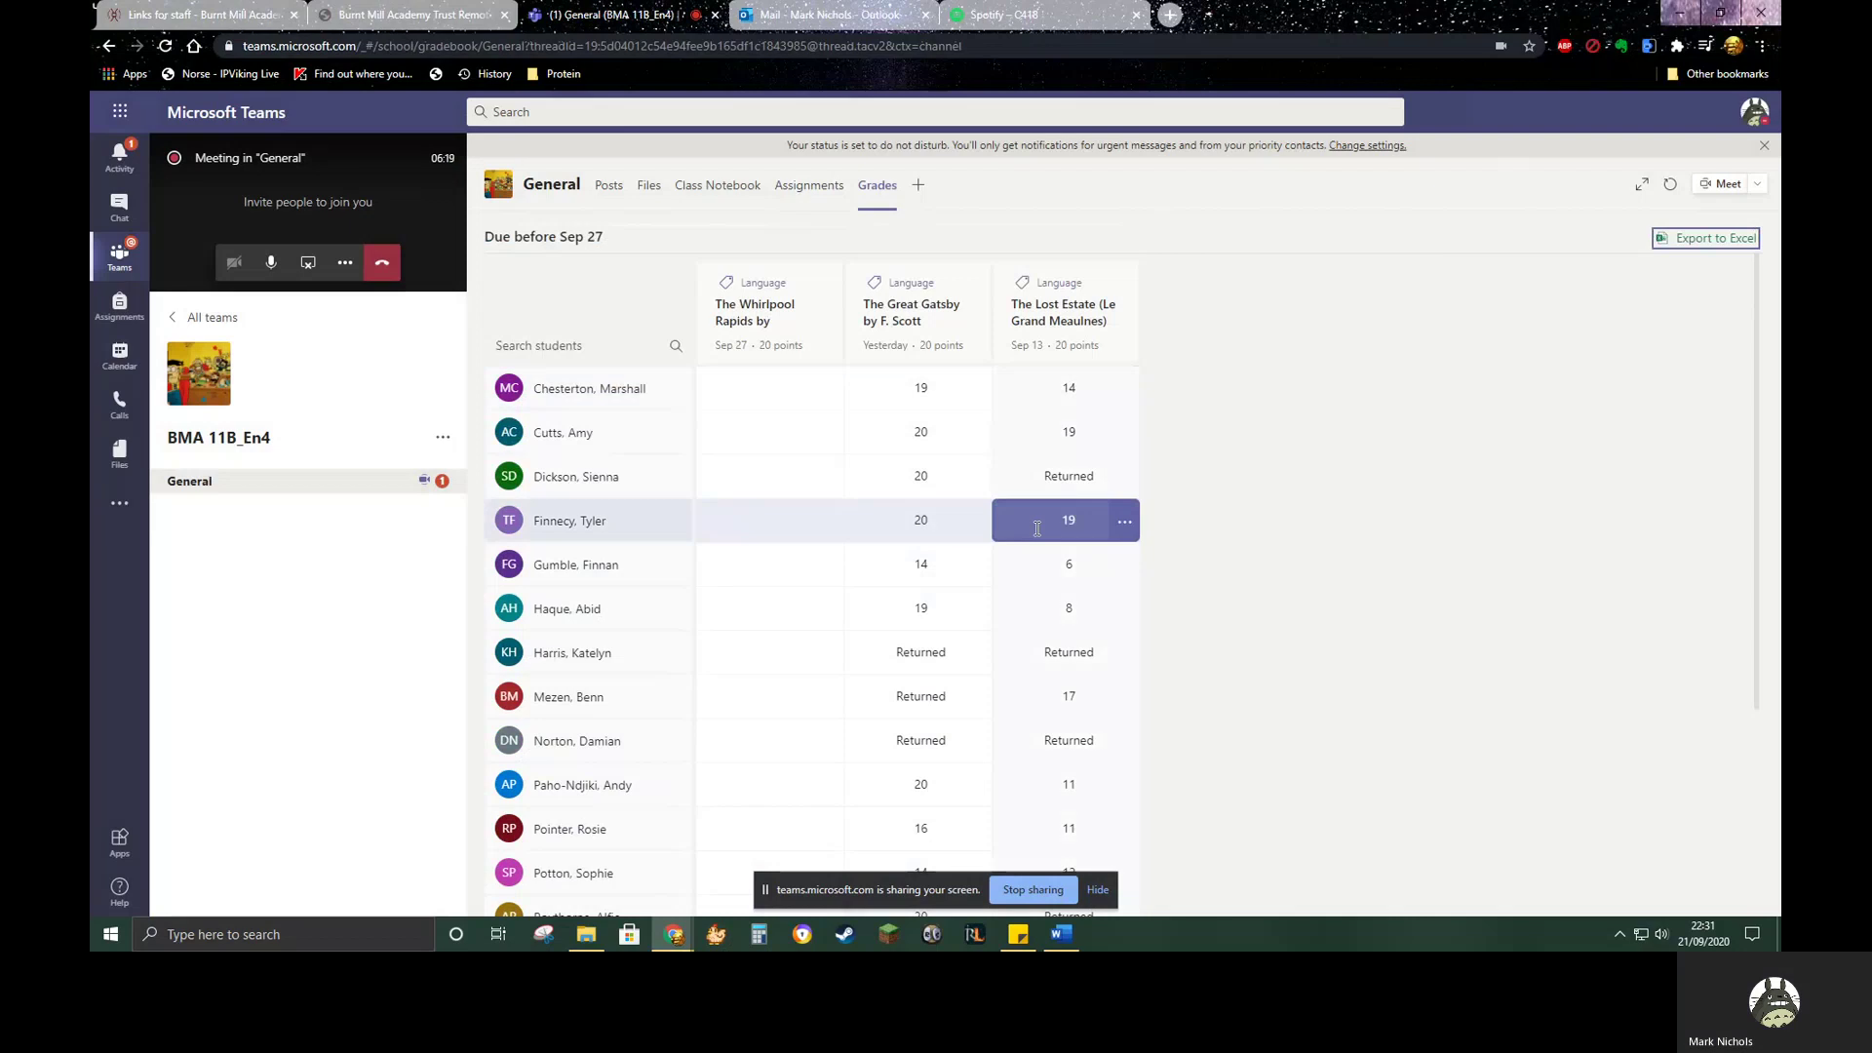
pyautogui.scroll(-2, 842, 622)
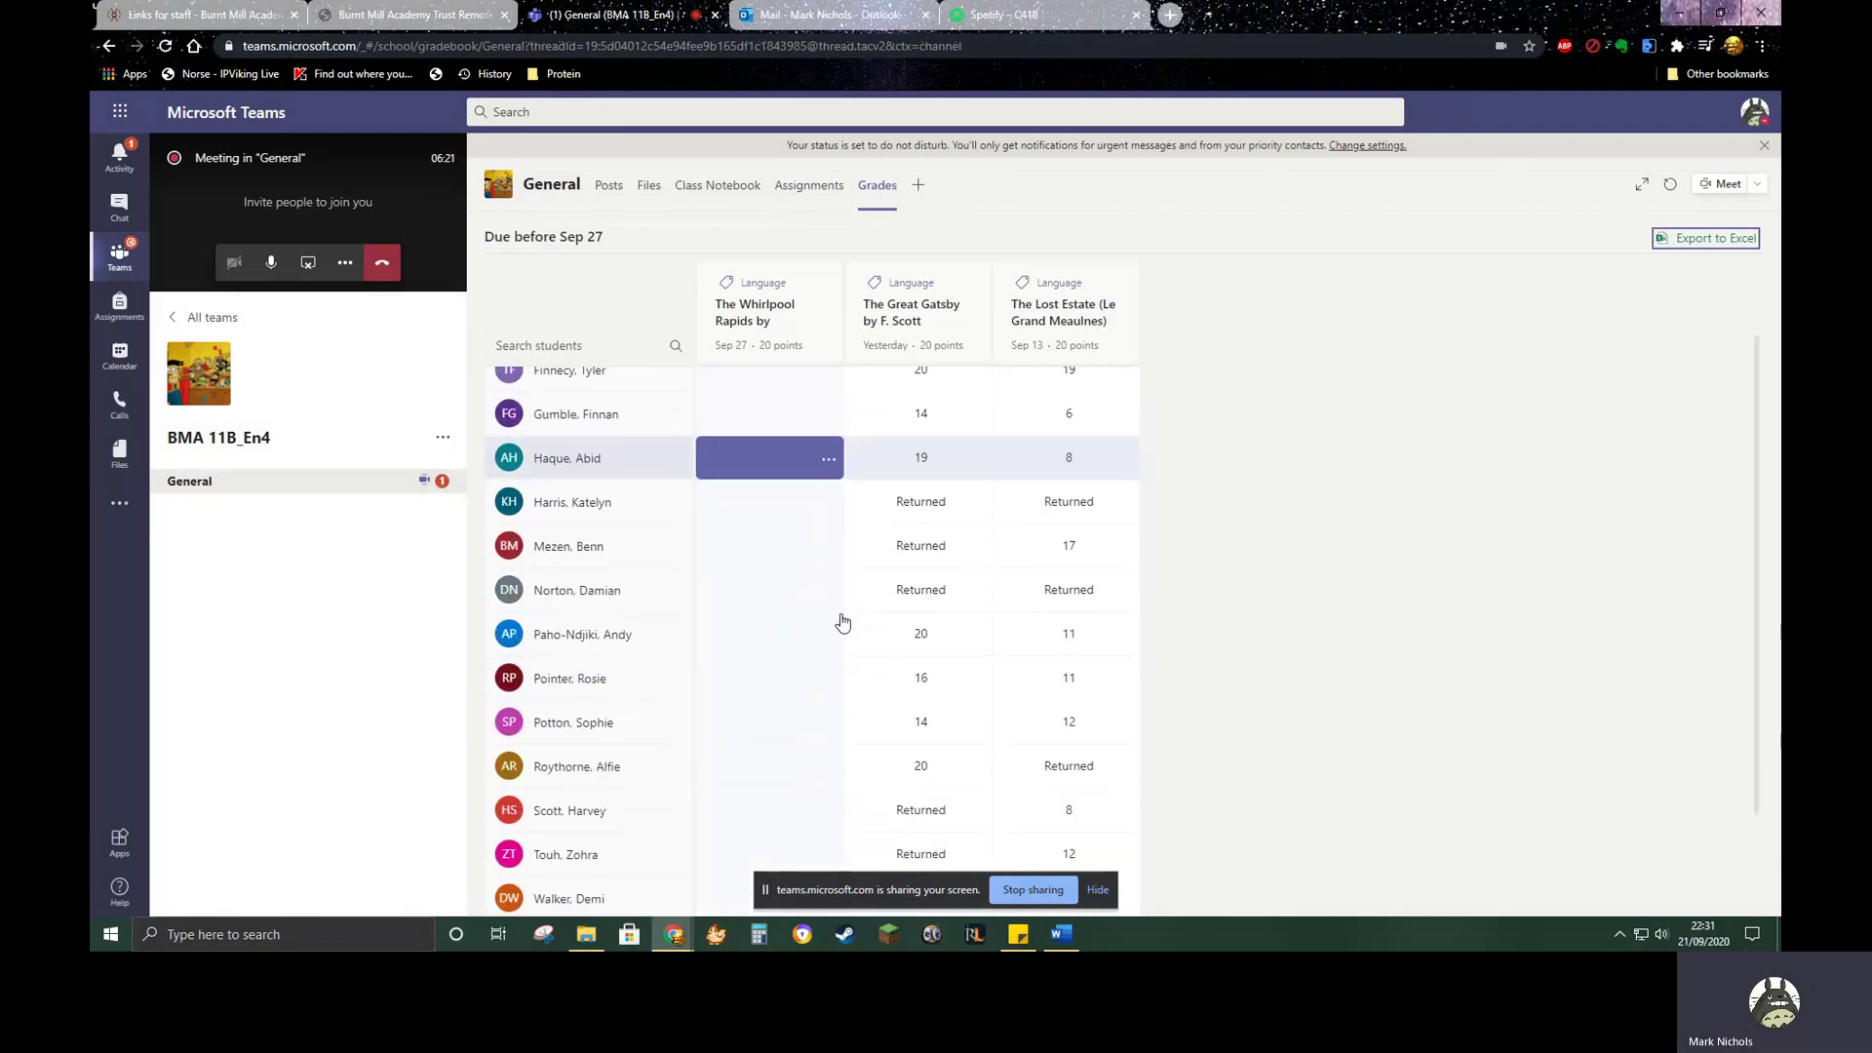
pyautogui.scroll(-2, 843, 622)
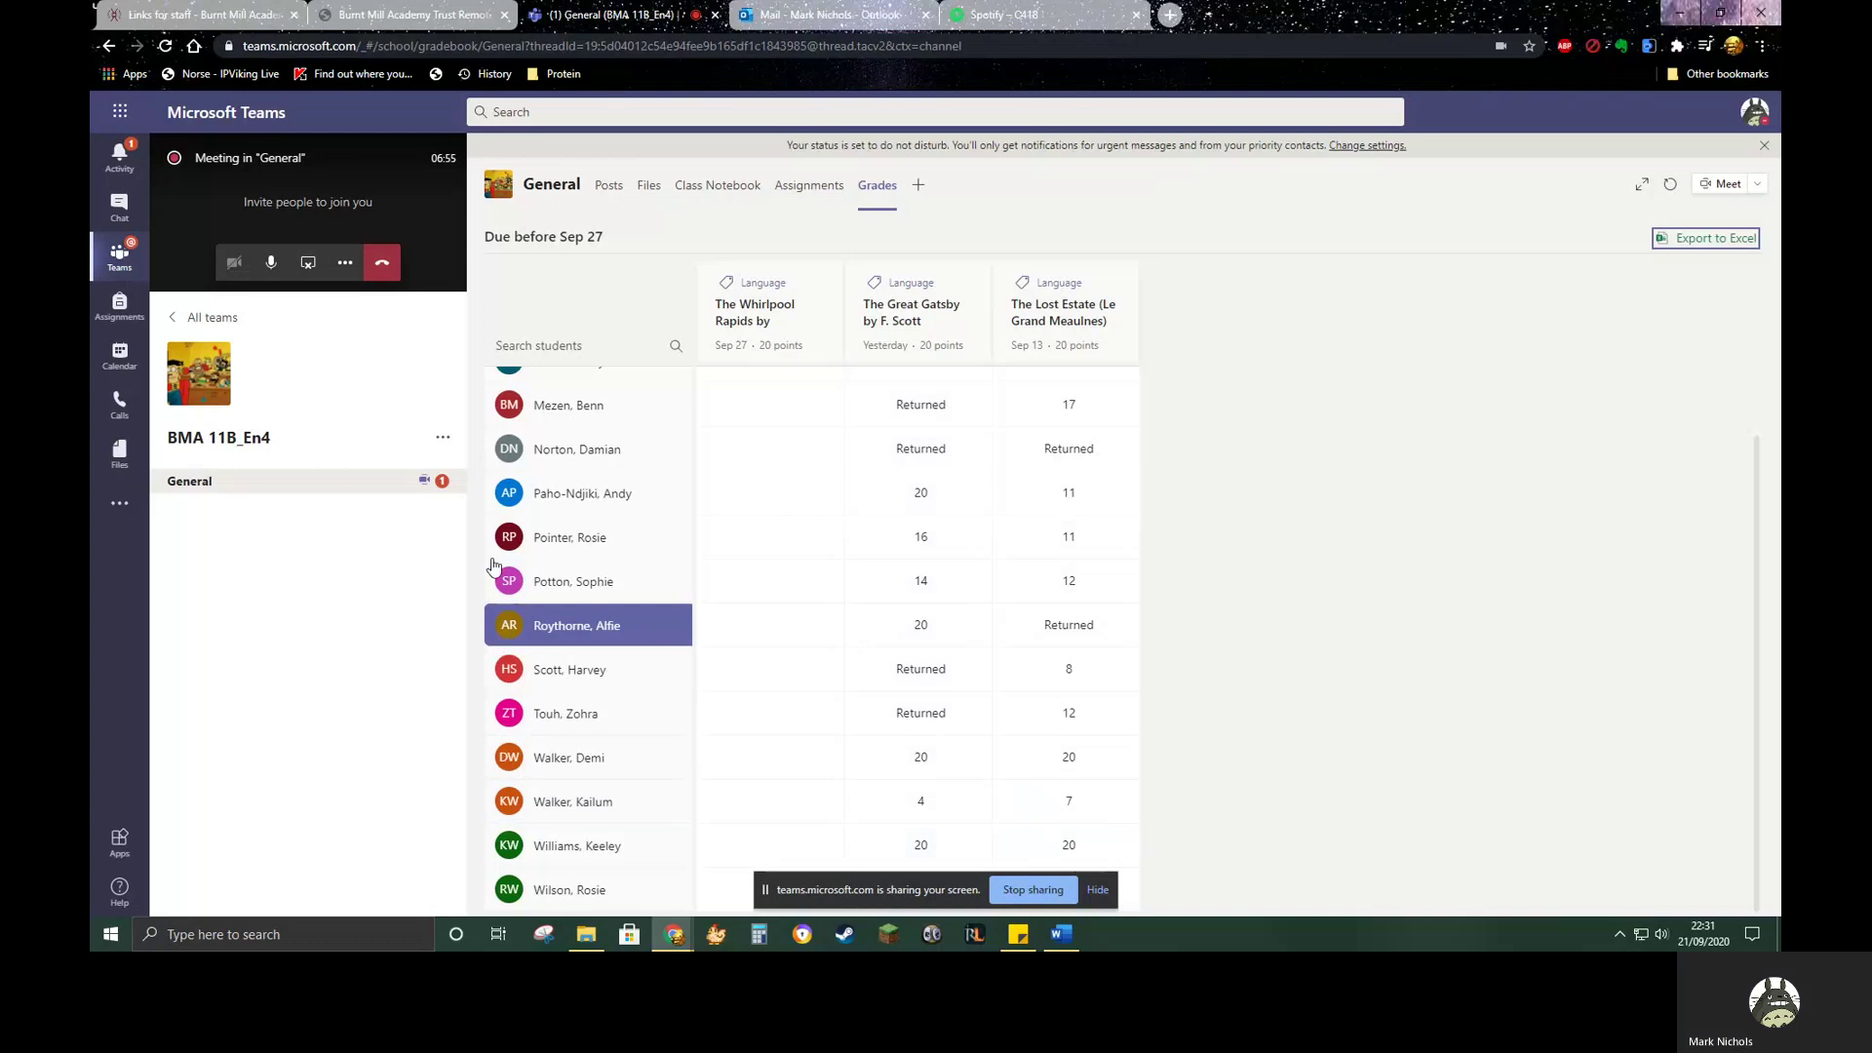
pyautogui.scroll(3, 921, 624)
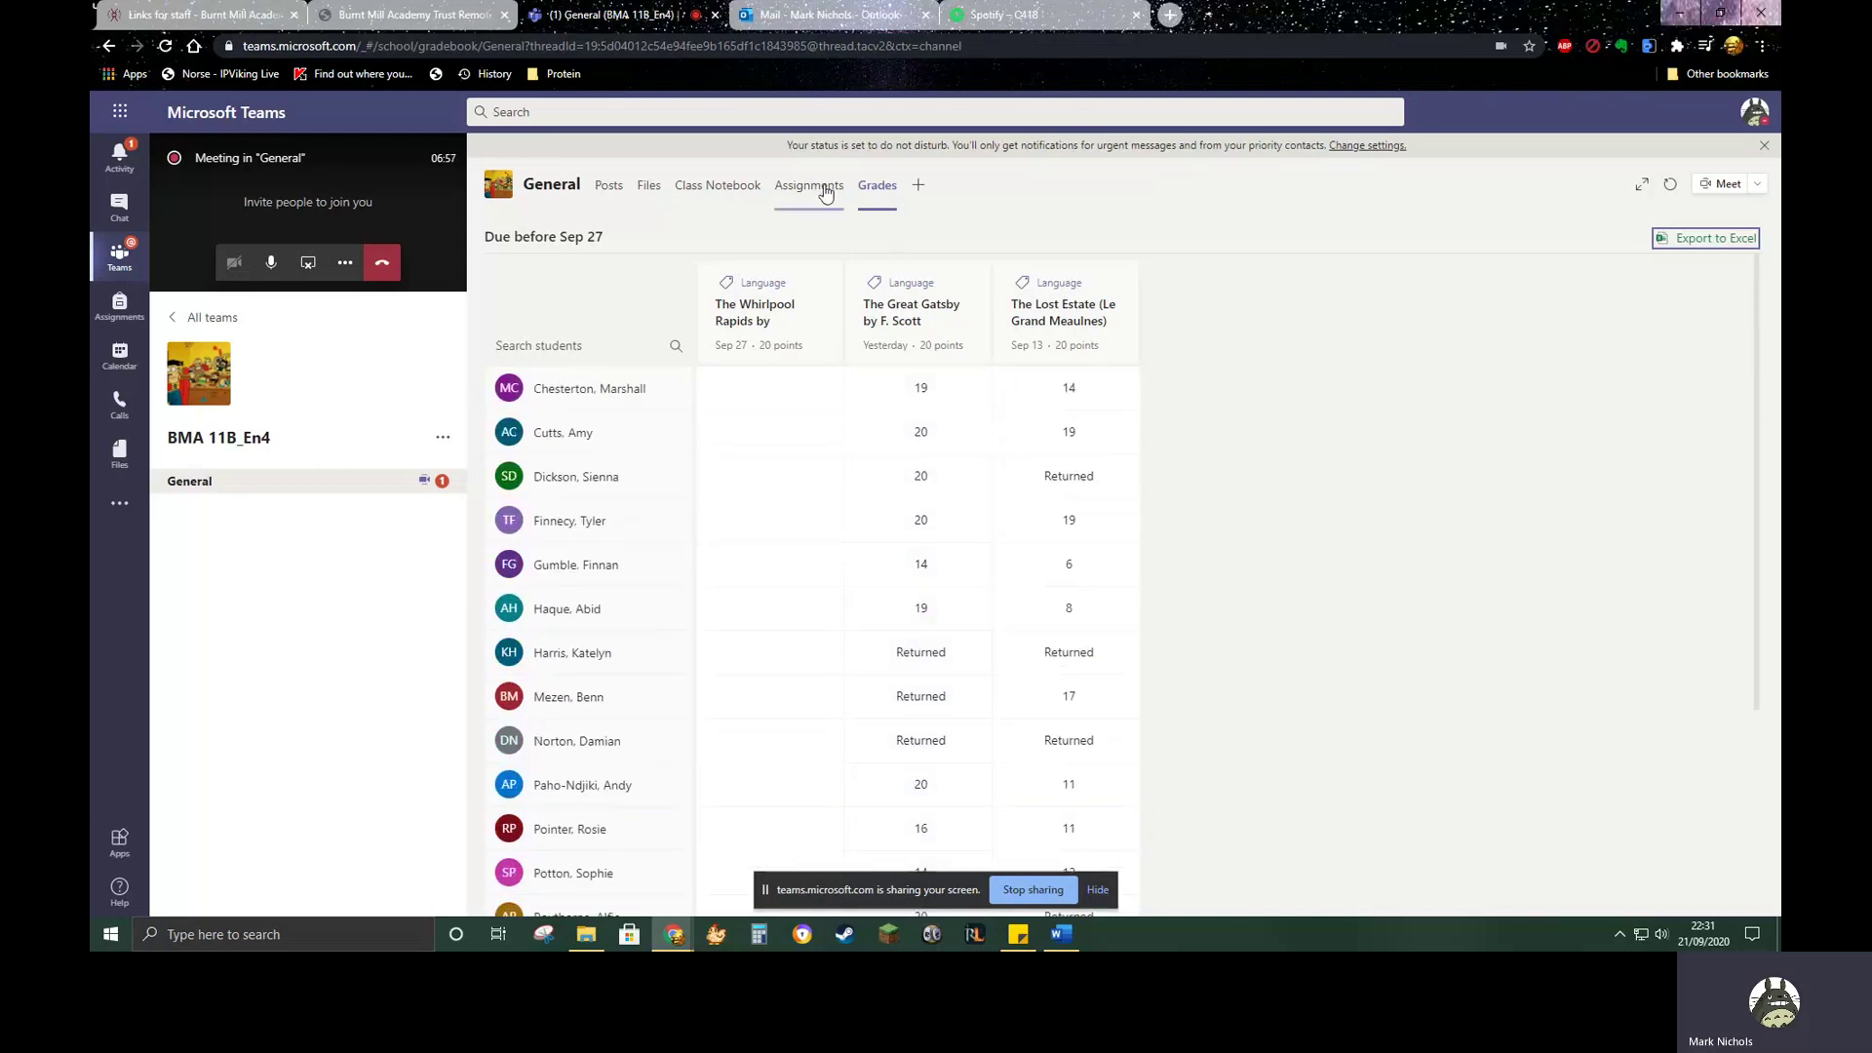